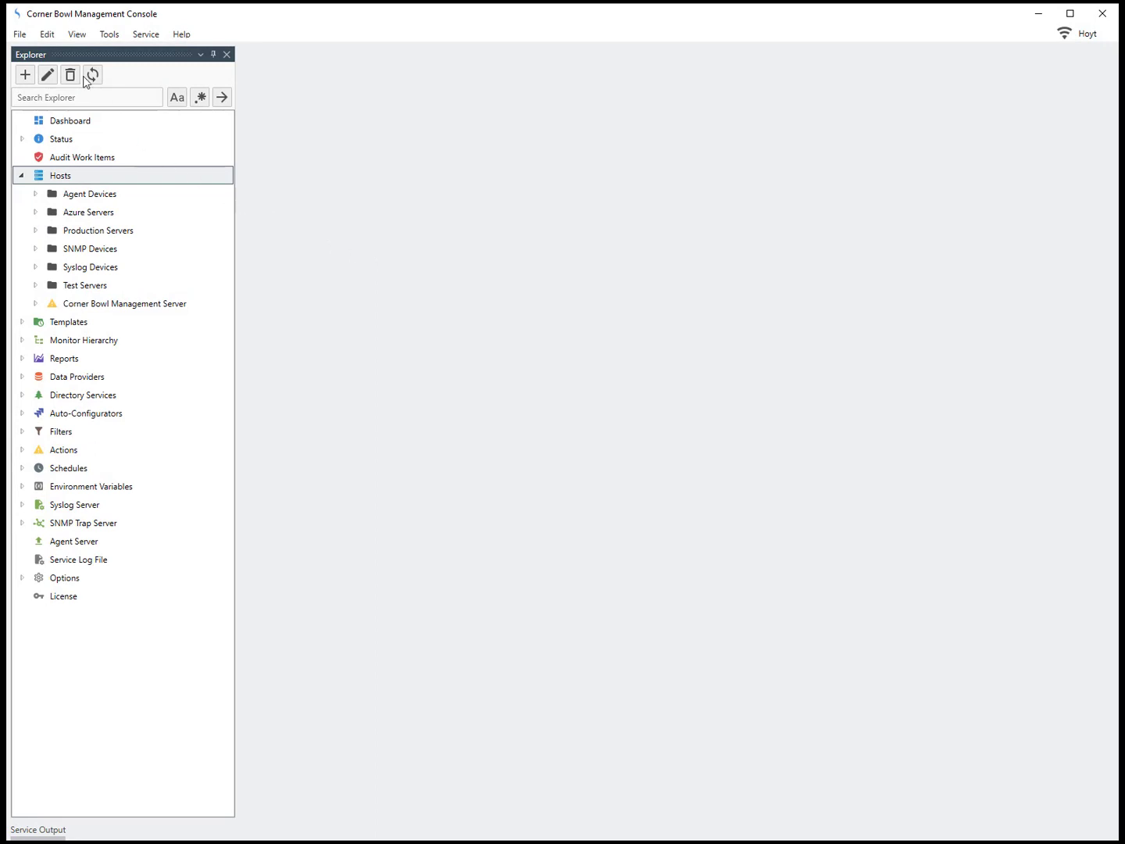
Step: Add a new computer/device host with hostname 137.117.65.15
{"action": "left_click", "coordinate": [27, 36]}
{"action": "left_click", "coordinate": [39, 55]}
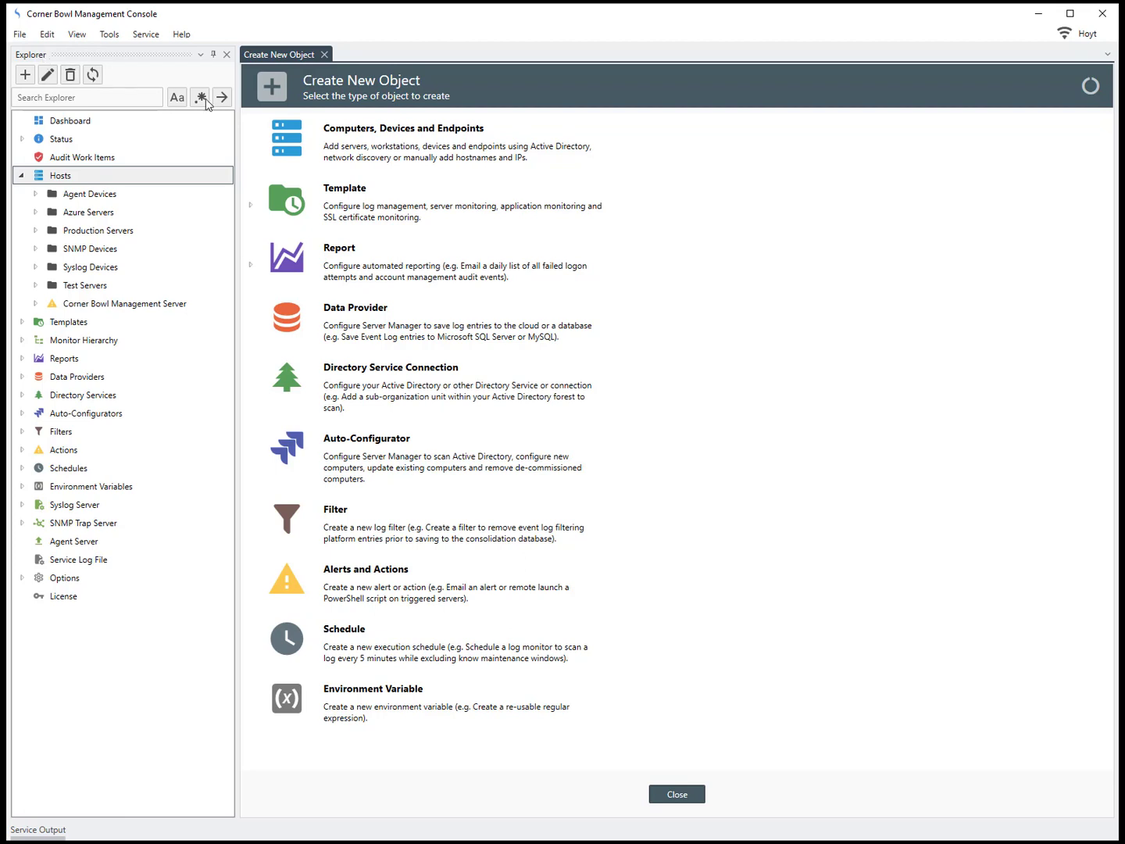
{"action": "left_click", "coordinate": [351, 136]}
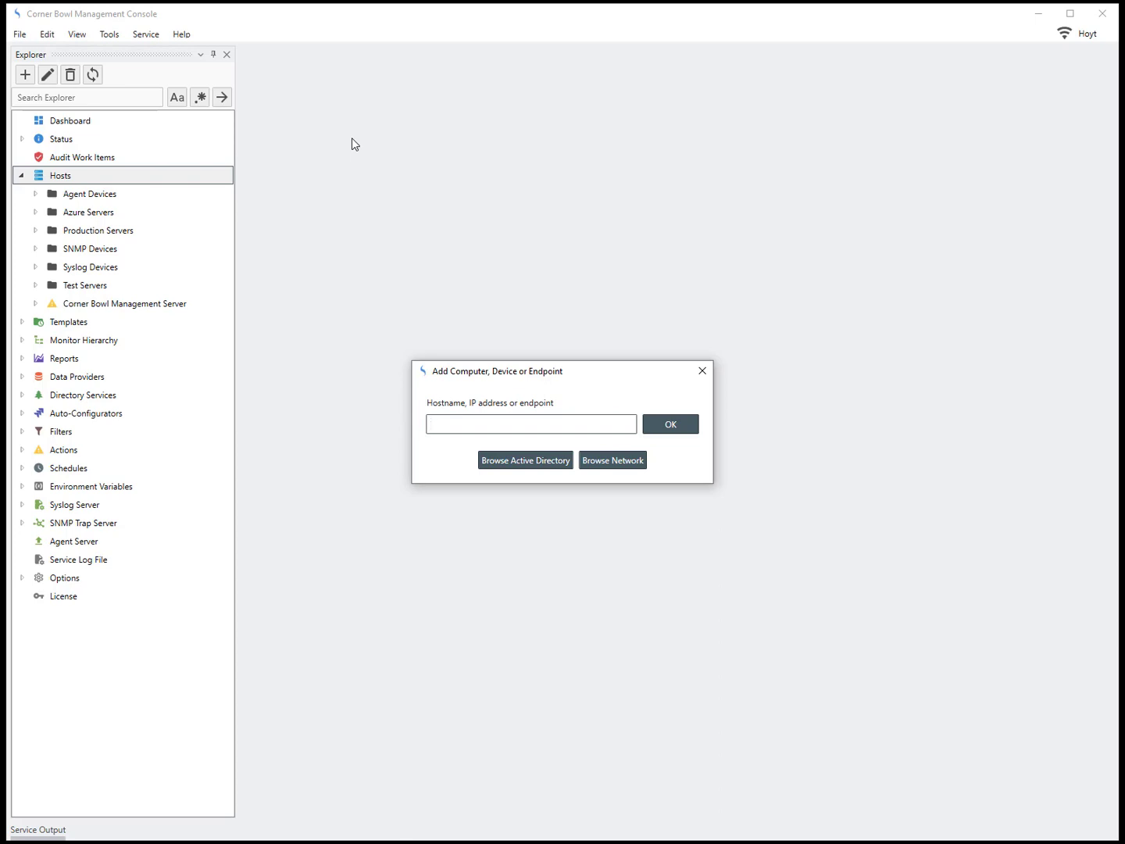
{"action": "type", "text": "137.117.65.15"}
{"action": "left_click", "coordinate": [654, 429]}
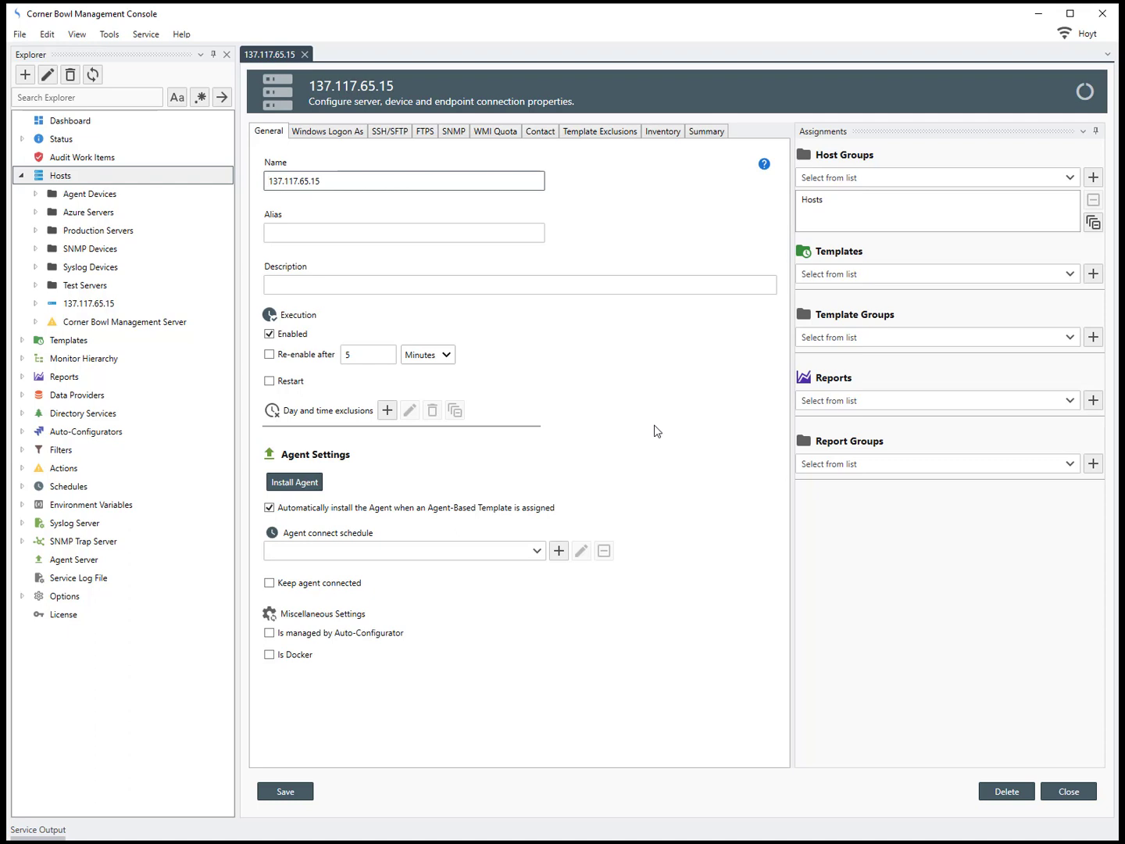
Step: Enable SSH/SFTP for the host and enter the SSH username
{"action": "left_click", "coordinate": [395, 133]}
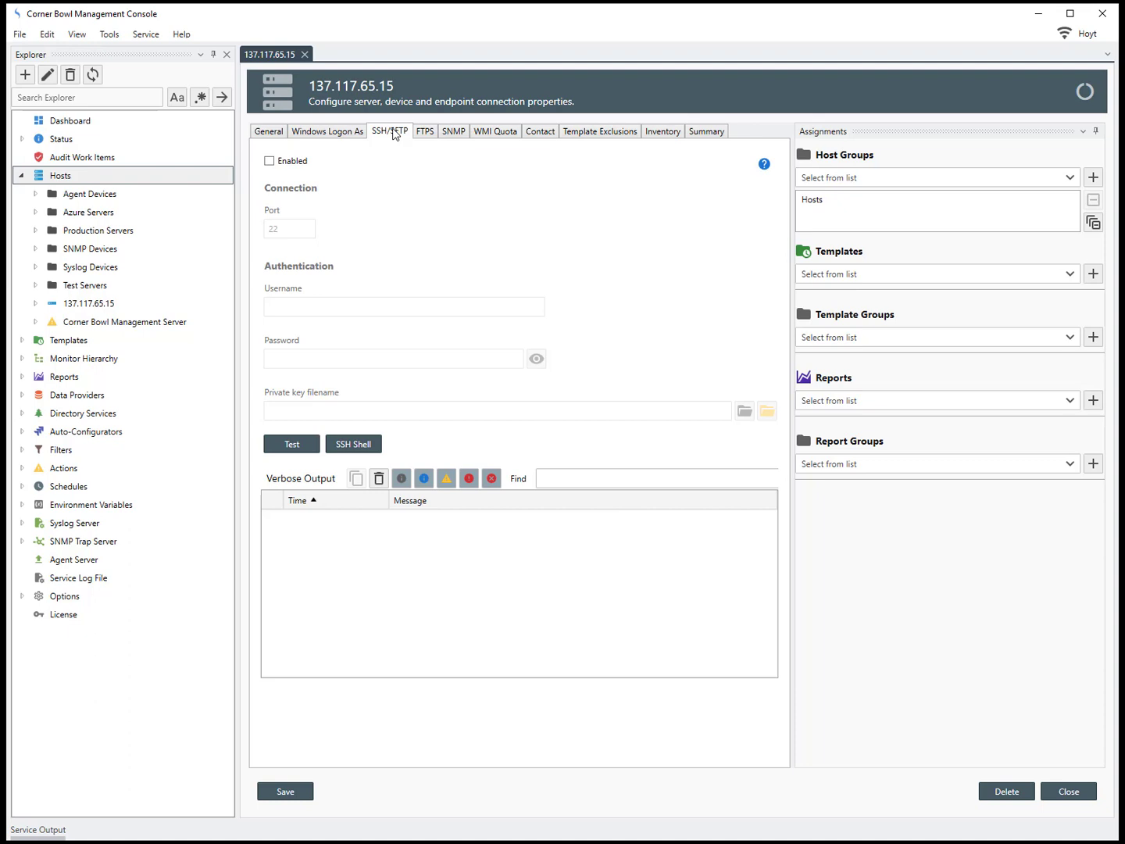
{"action": "left_click", "coordinate": [298, 161]}
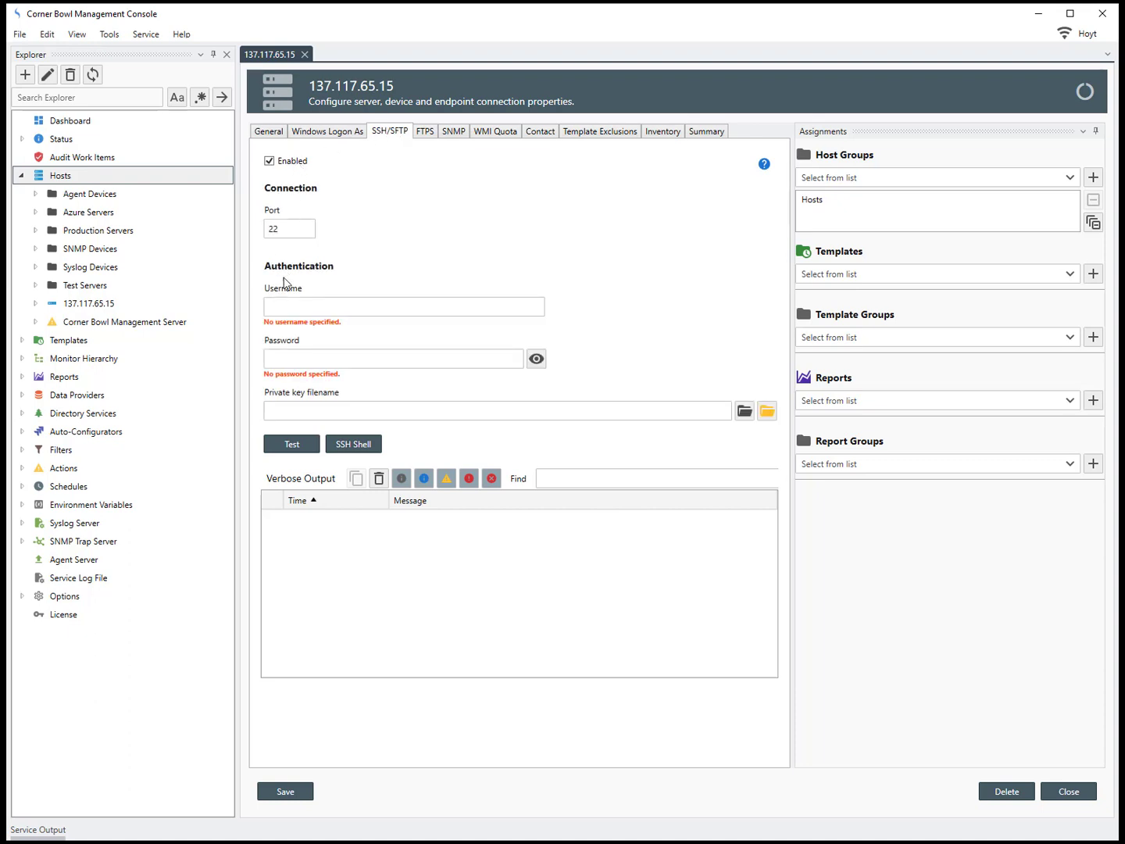
{"action": "left_click", "coordinate": [284, 307]}
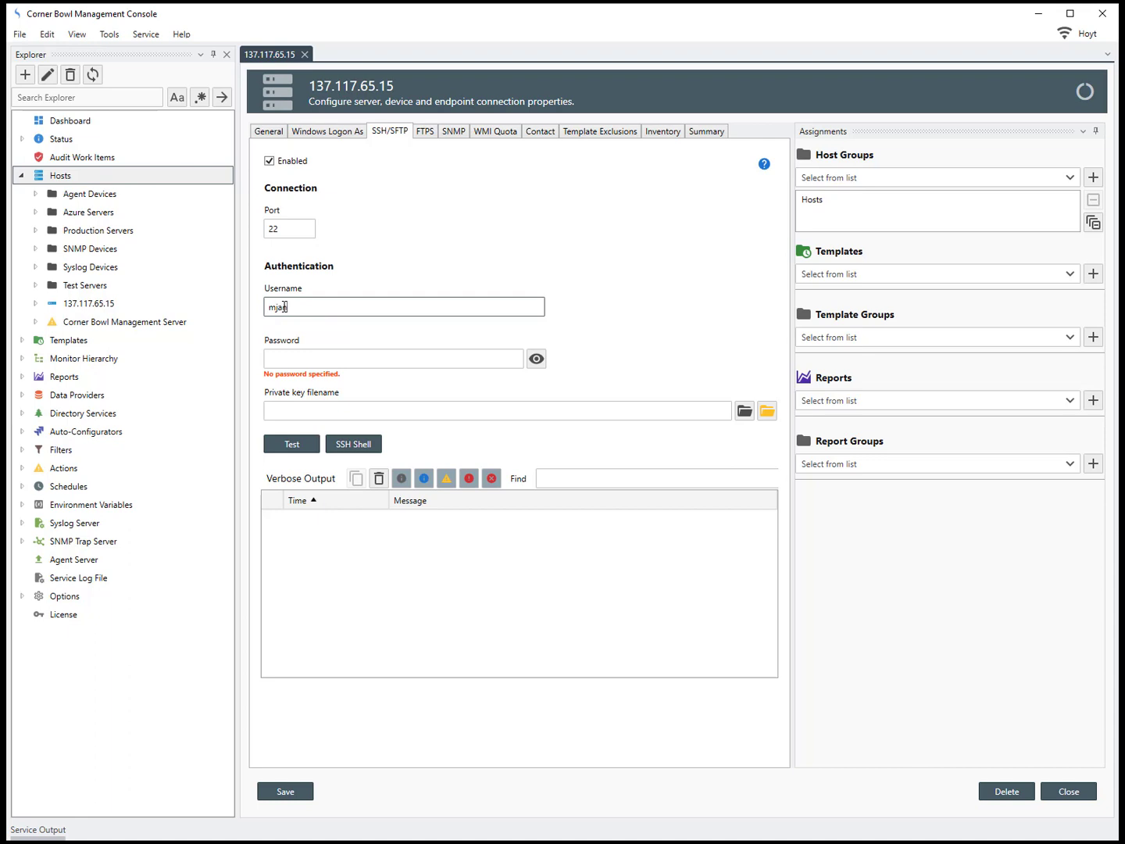
Step: Use private key D:\Test\RedHat\redhat-82B1LS_key.pem and test the SSH connection
{"action": "left_click", "coordinate": [744, 411]}
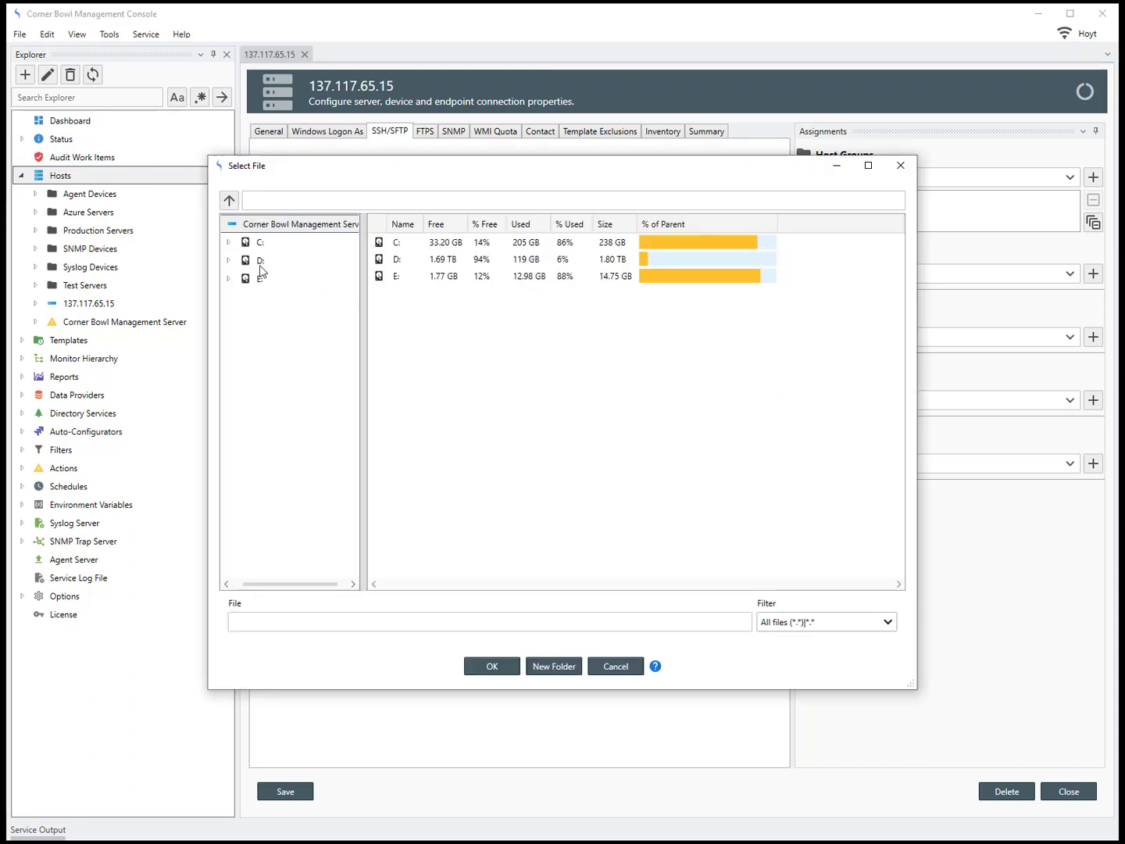
{"action": "left_click", "coordinate": [228, 260]}
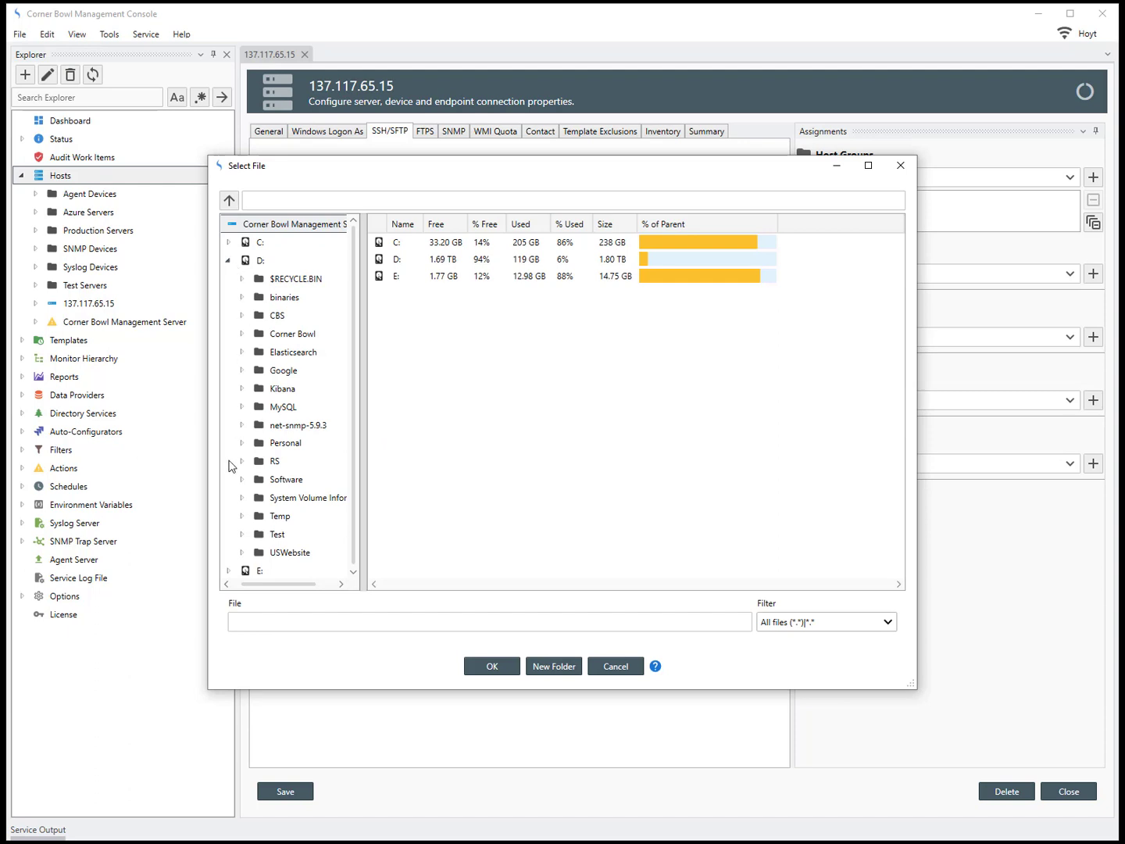
{"action": "left_click", "coordinate": [243, 535]}
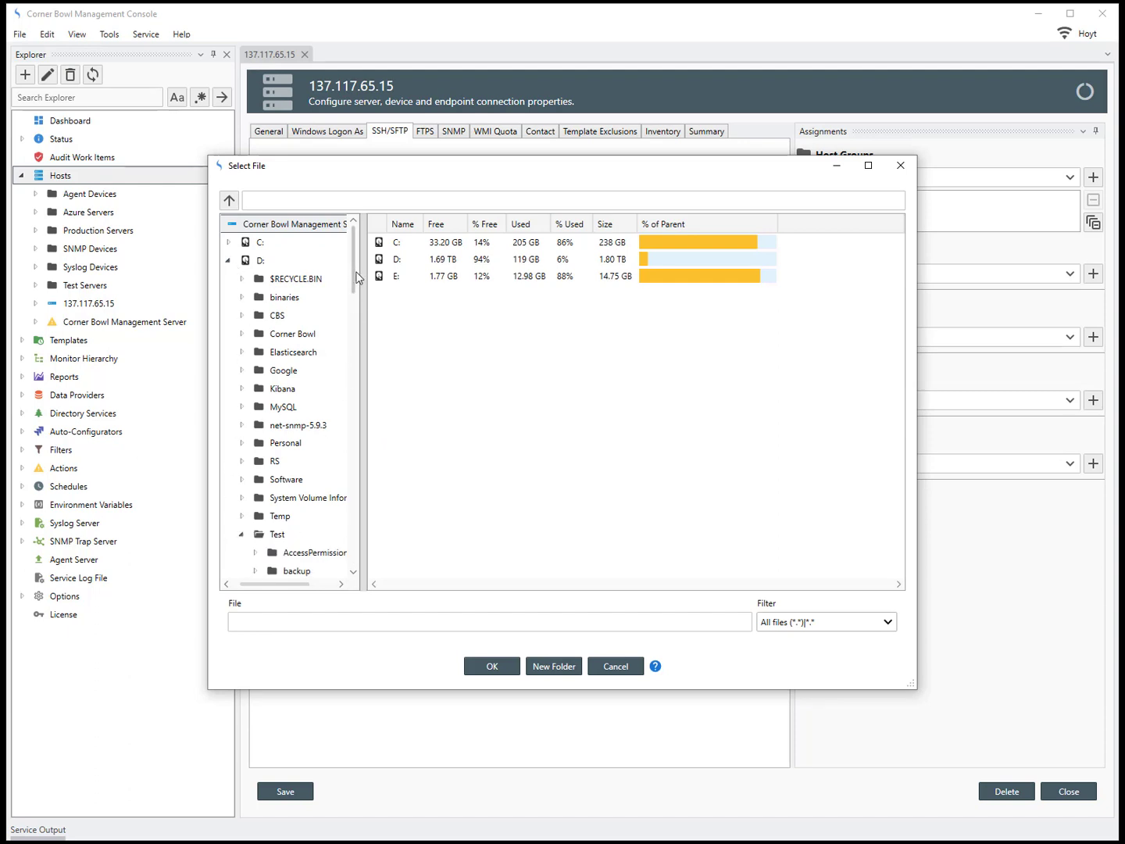
{"action": "left_click_drag", "start_coordinate": [356, 278], "coordinate": [374, 504]}
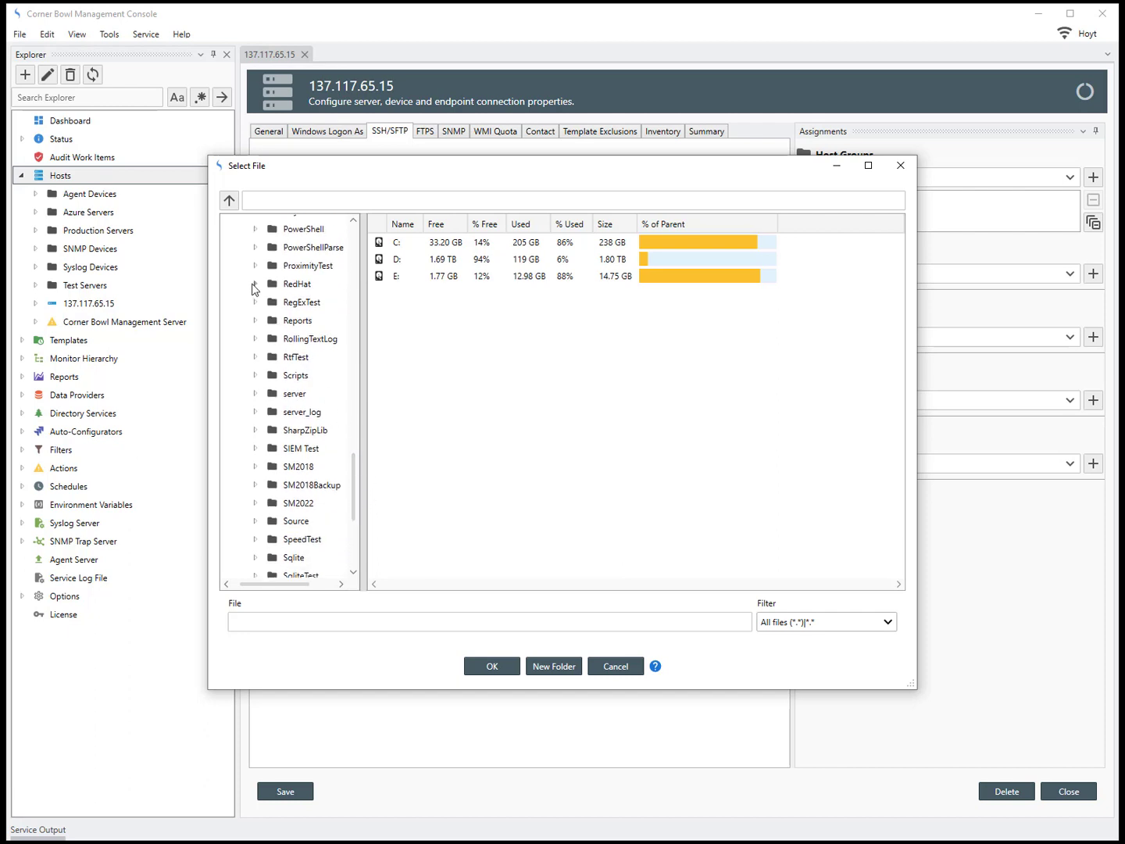
{"action": "left_click", "coordinate": [285, 286]}
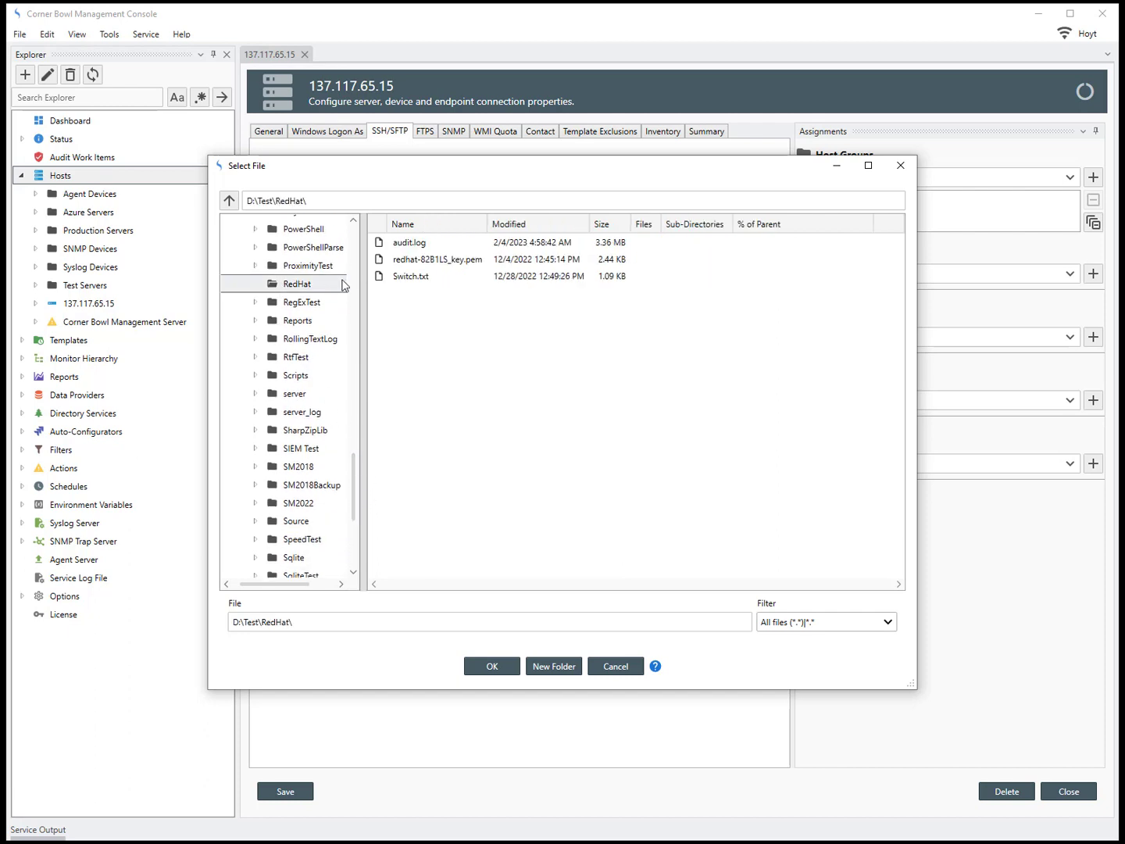
{"action": "left_click", "coordinate": [414, 262]}
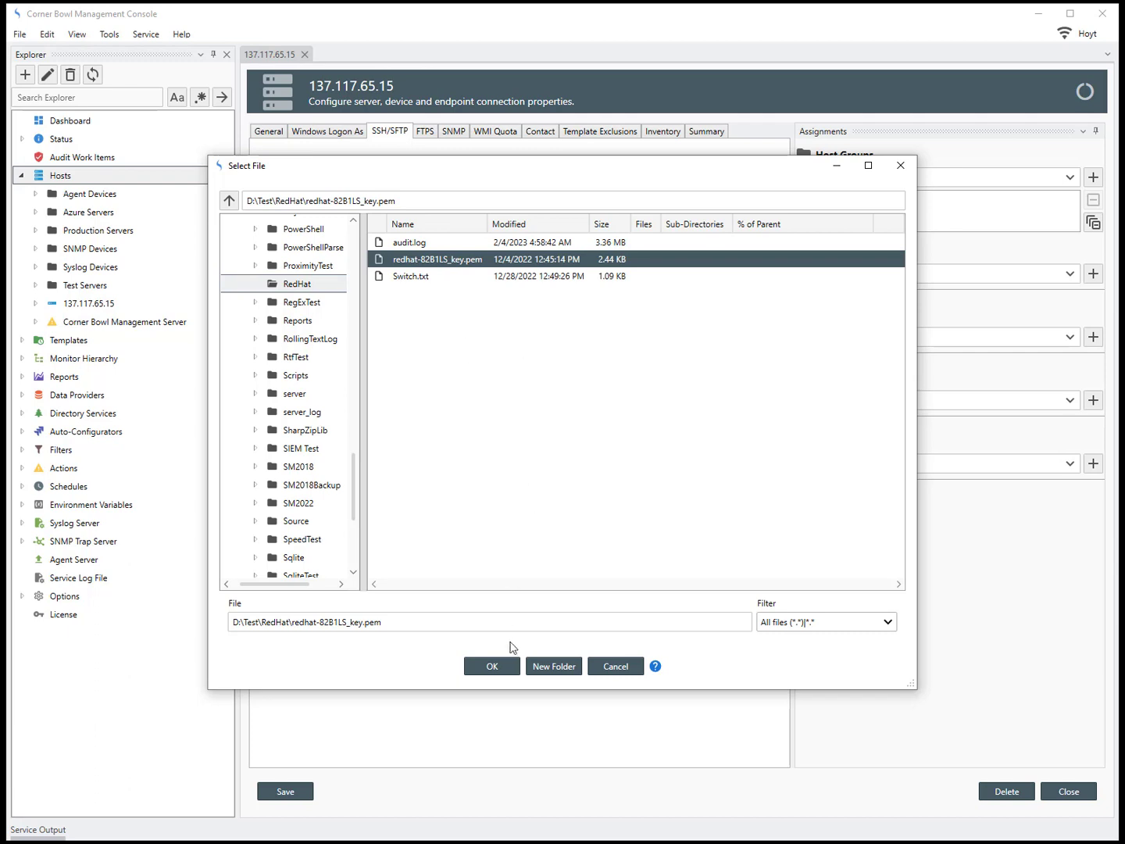
{"action": "left_click", "coordinate": [493, 666]}
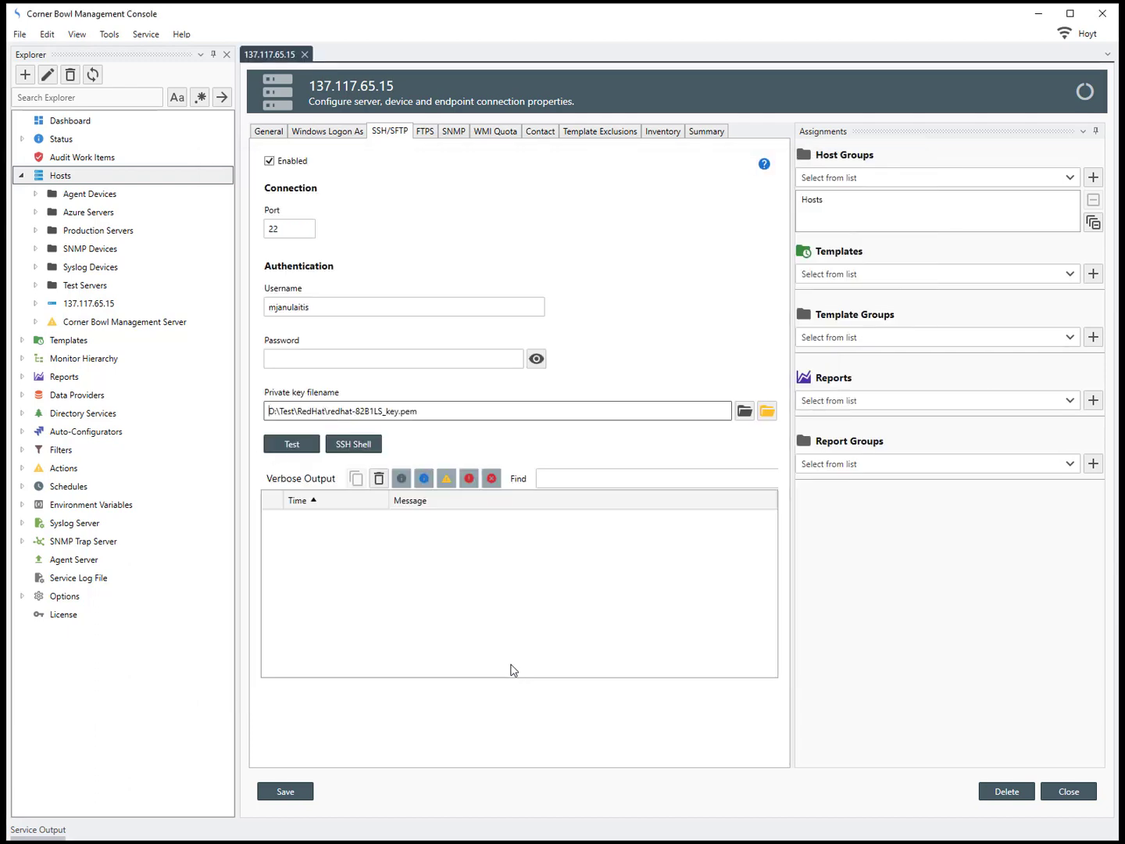
{"action": "left_click", "coordinate": [304, 452]}
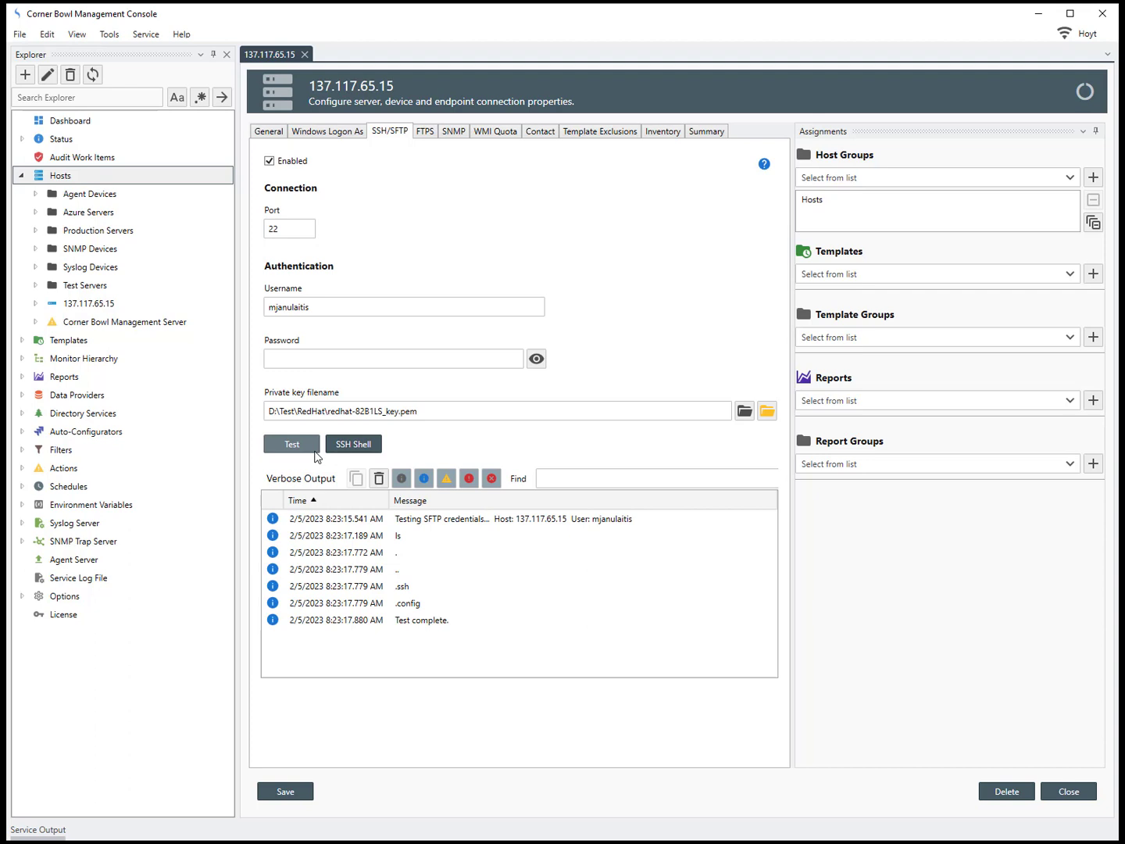
{"action": "left_click", "coordinate": [354, 443]}
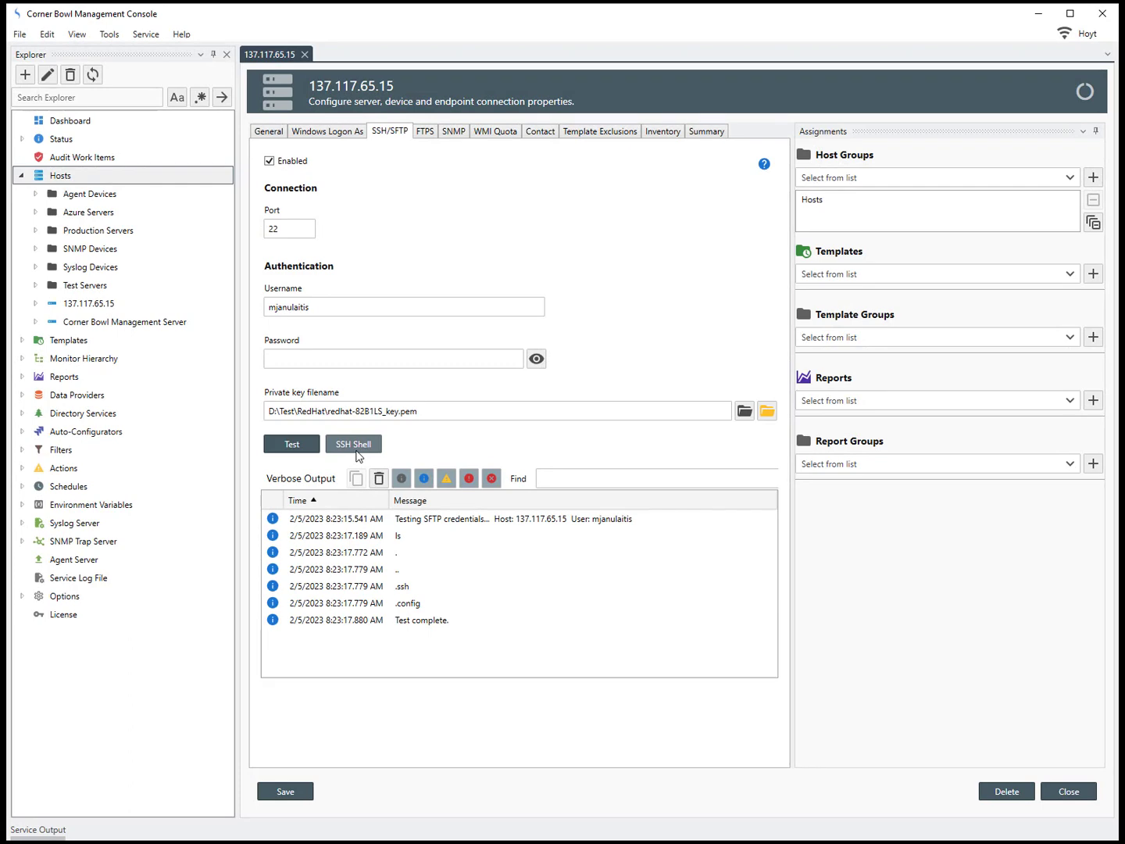
Step: Expand Templates > Sample Templates > Red Hat and select Audit.Log (Create Tmp File)
{"action": "left_click", "coordinate": [22, 341]}
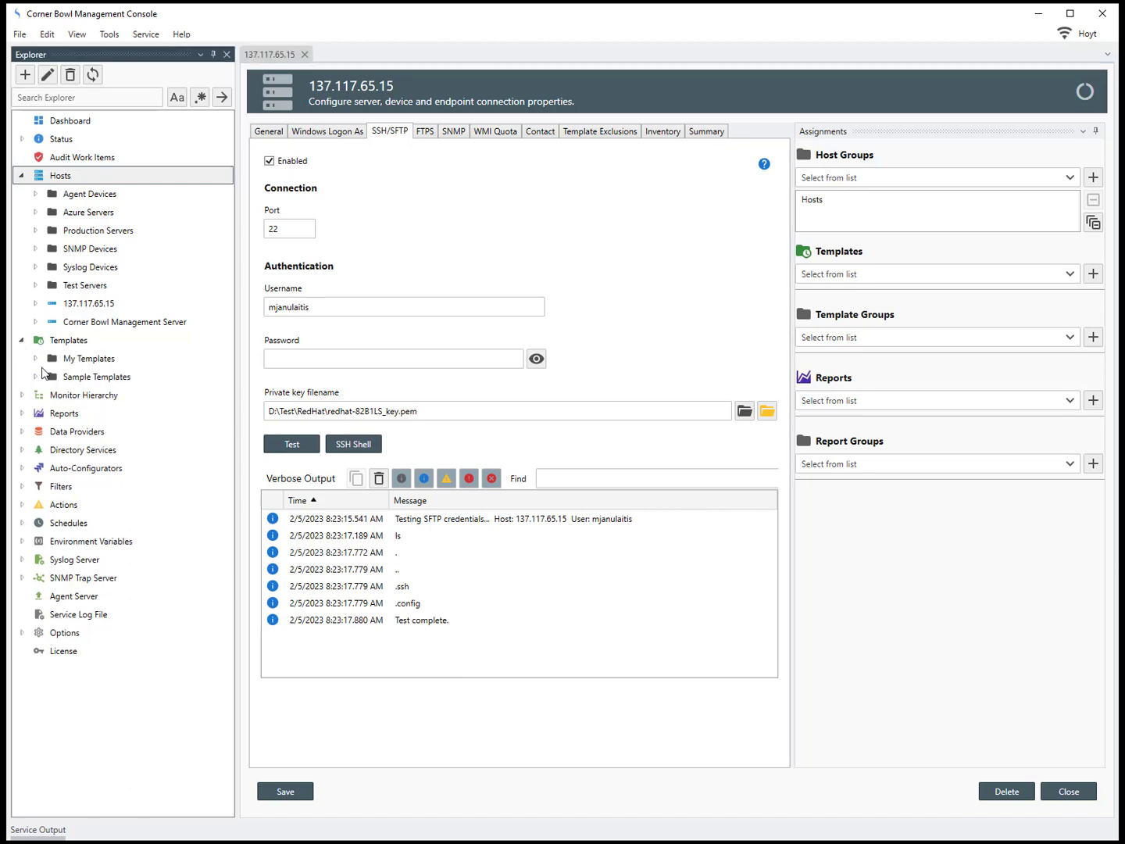
{"action": "left_click", "coordinate": [35, 378]}
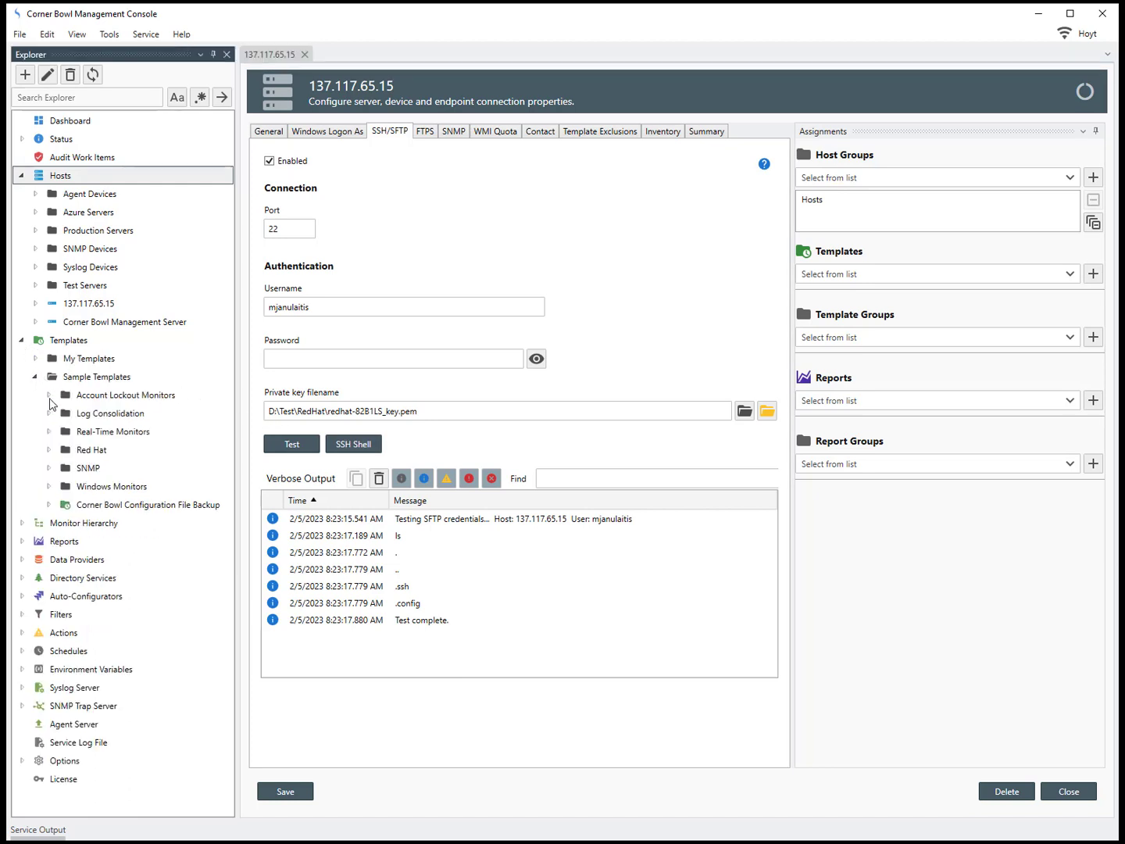
{"action": "left_click", "coordinate": [49, 450]}
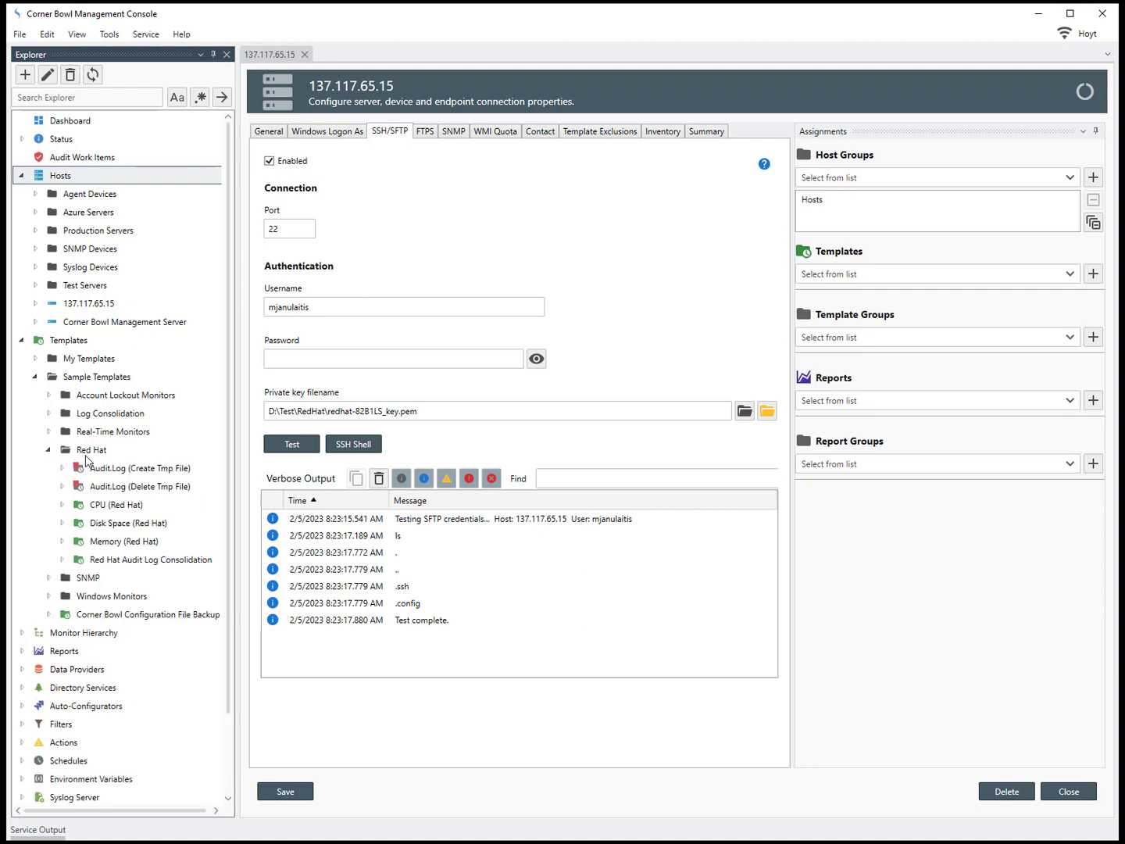
{"action": "mouse_move", "coordinate": [104, 480]}
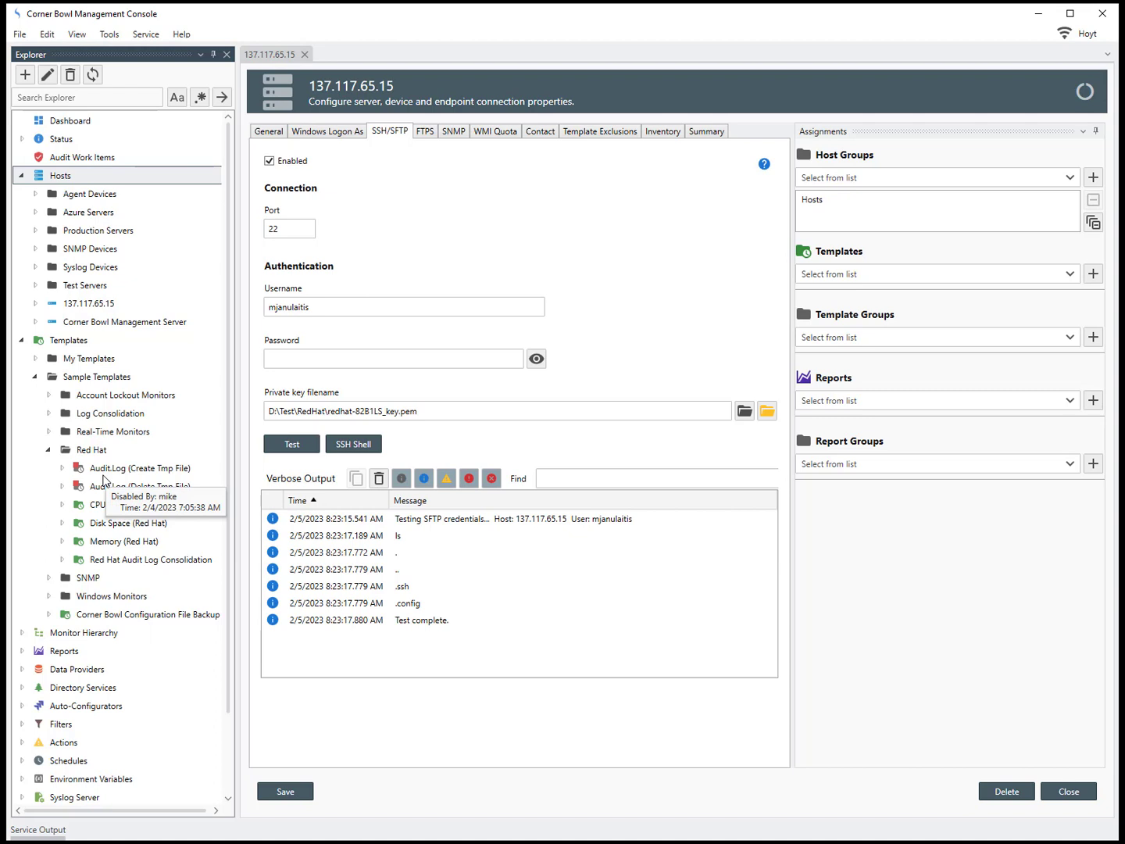
{"action": "left_click", "coordinate": [97, 490]}
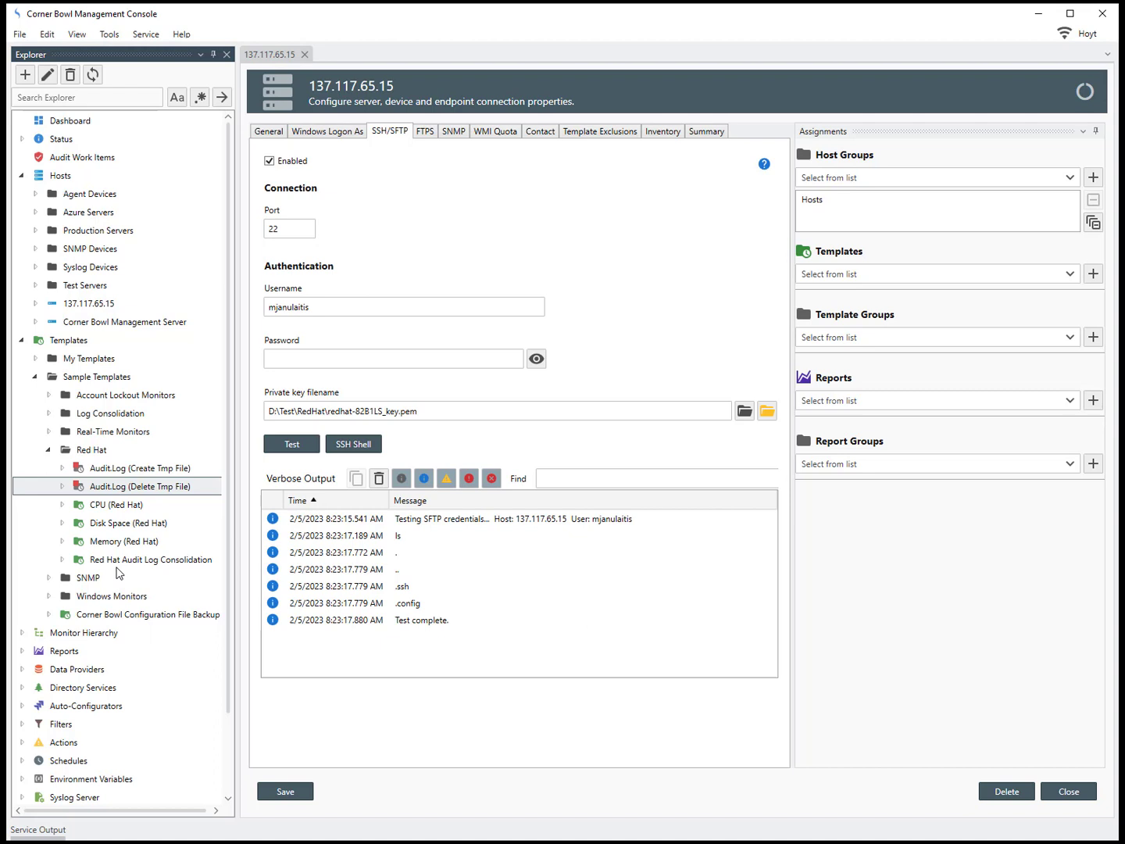
{"action": "left_click", "coordinate": [121, 472]}
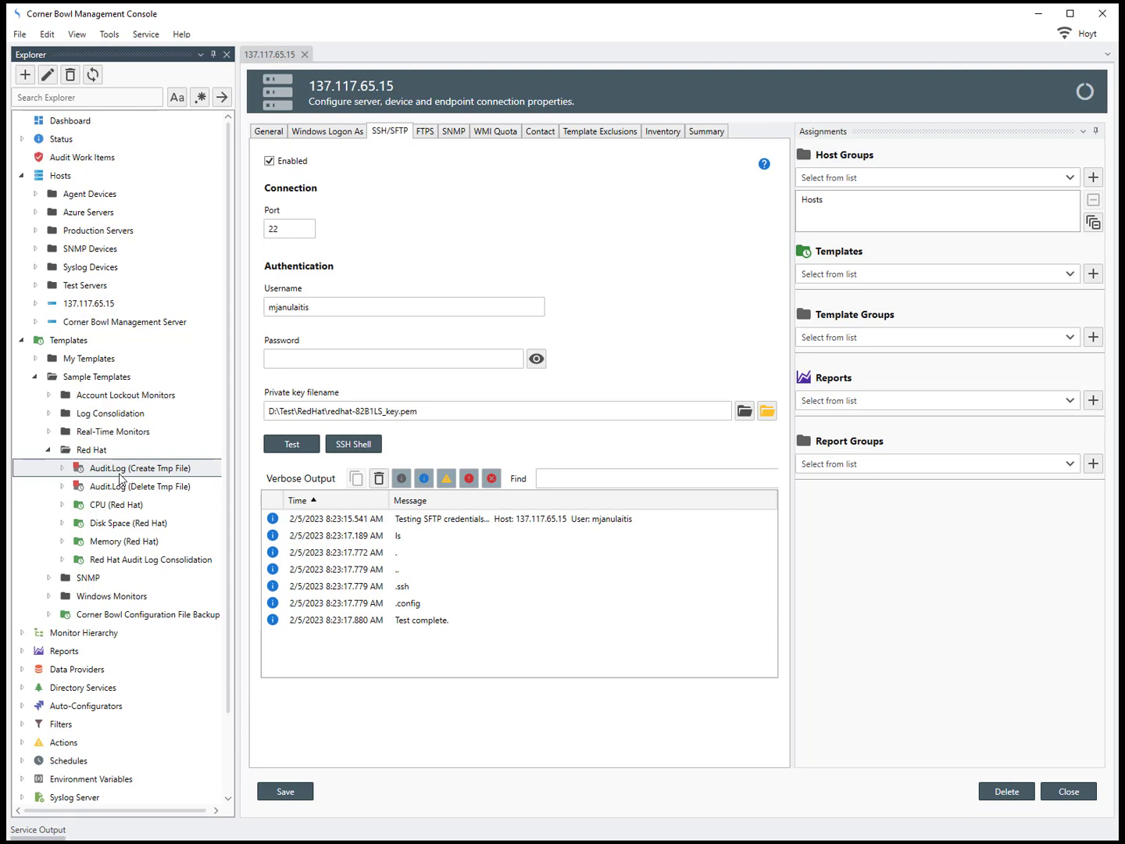
Step: Review the Create Tmp File template's sudo su, cp audit.log to /tmp, and chmod +r commands
{"action": "right_click", "coordinate": [121, 481]}
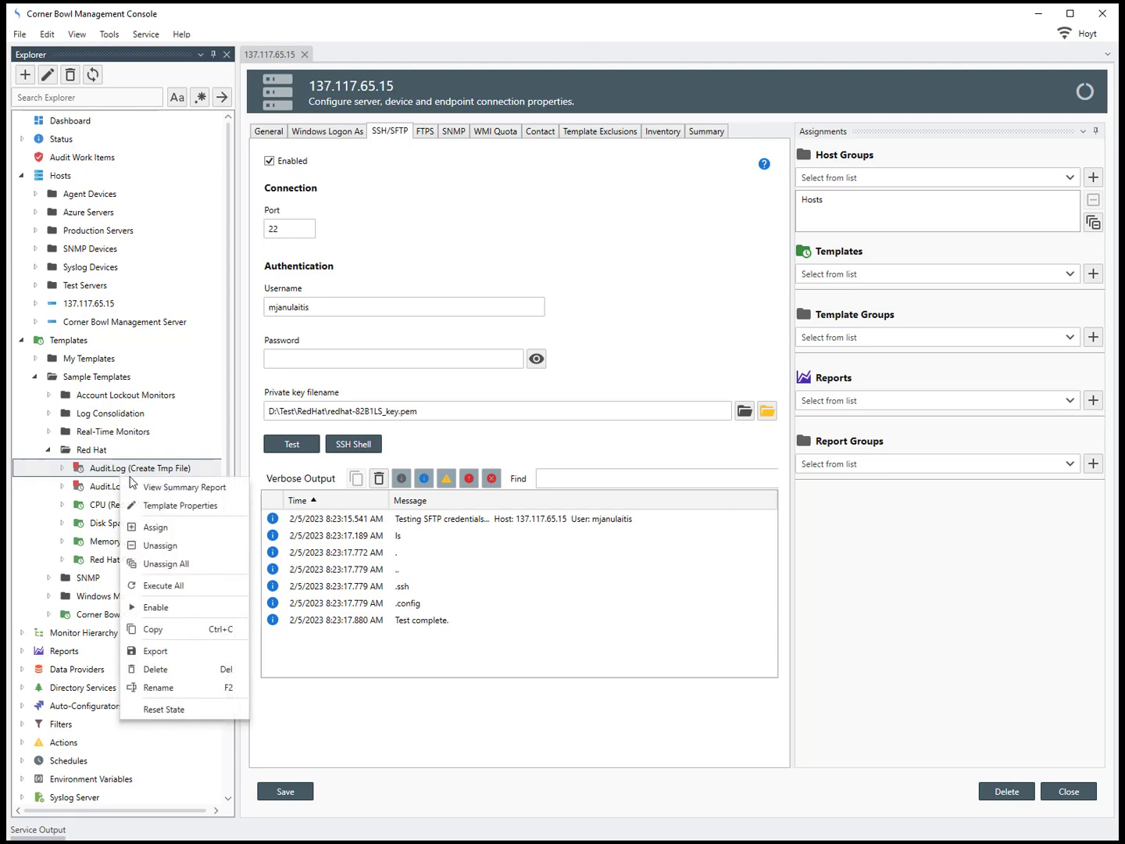
{"action": "left_click", "coordinate": [160, 505]}
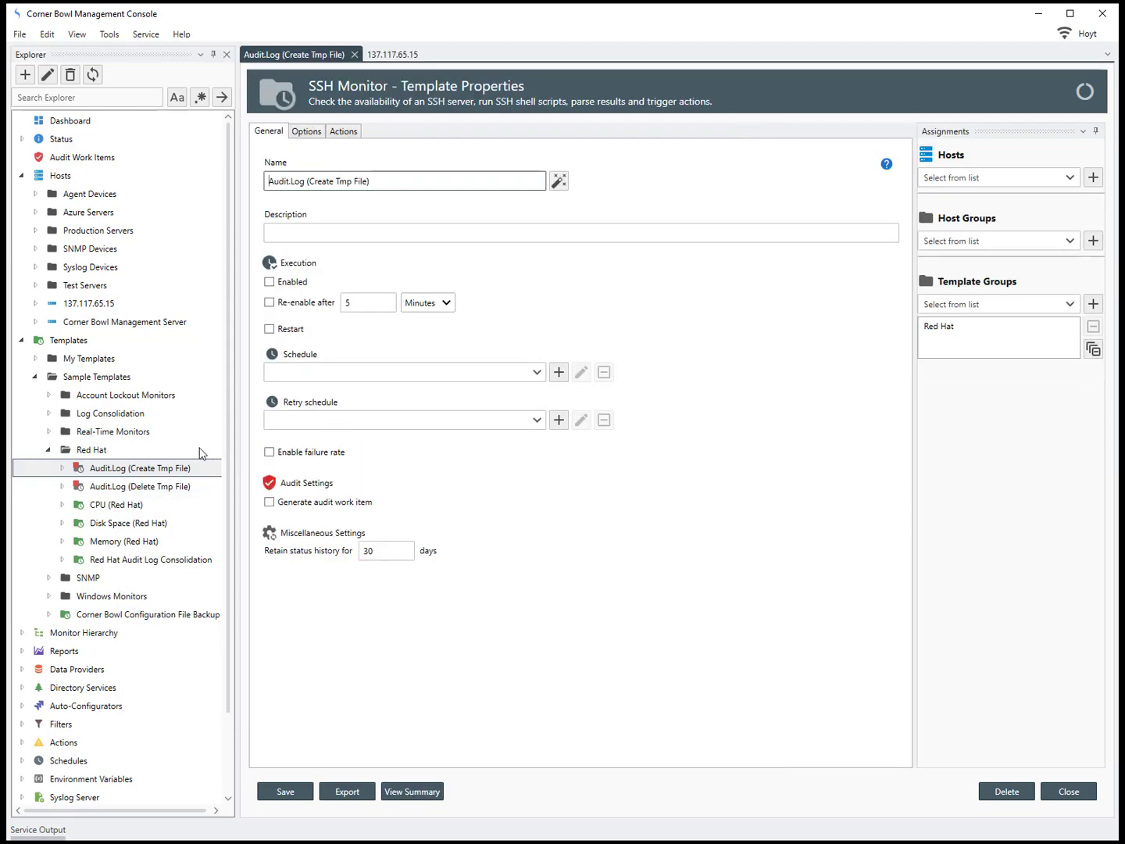
{"action": "left_click", "coordinate": [310, 133]}
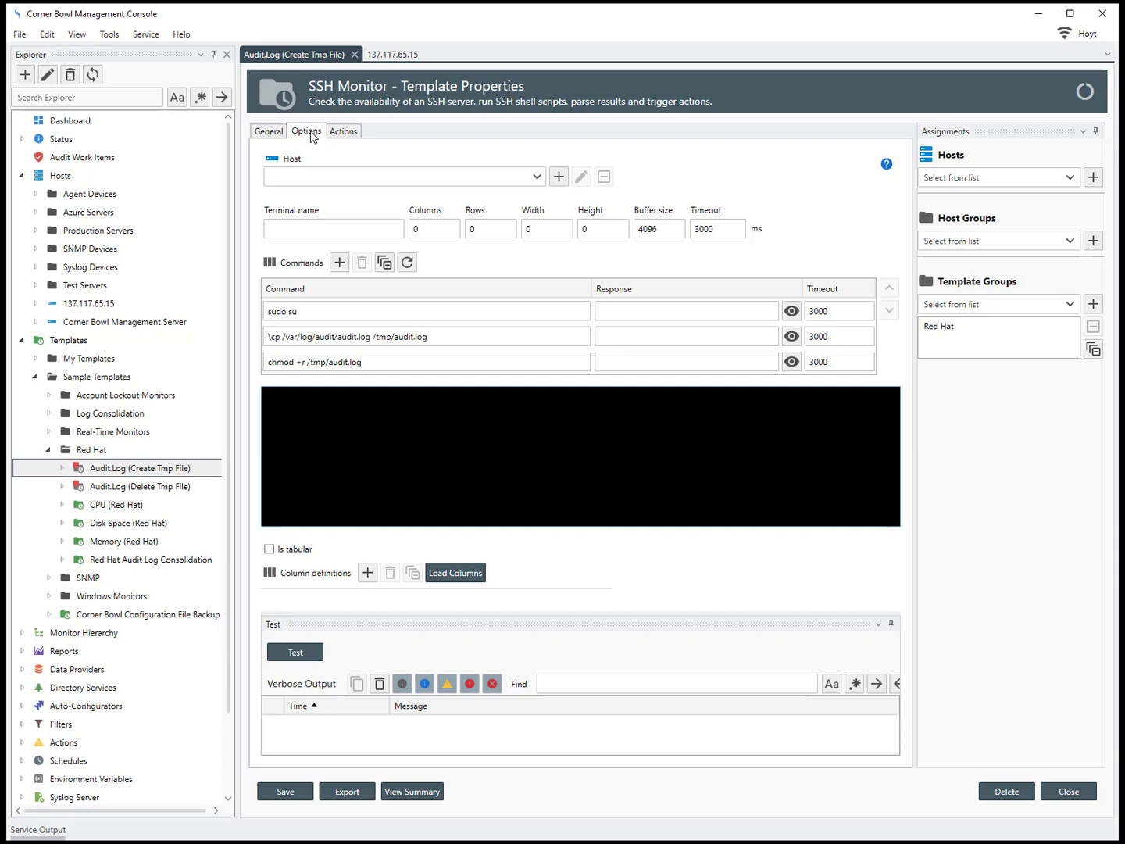
{"action": "left_click", "coordinate": [326, 312]}
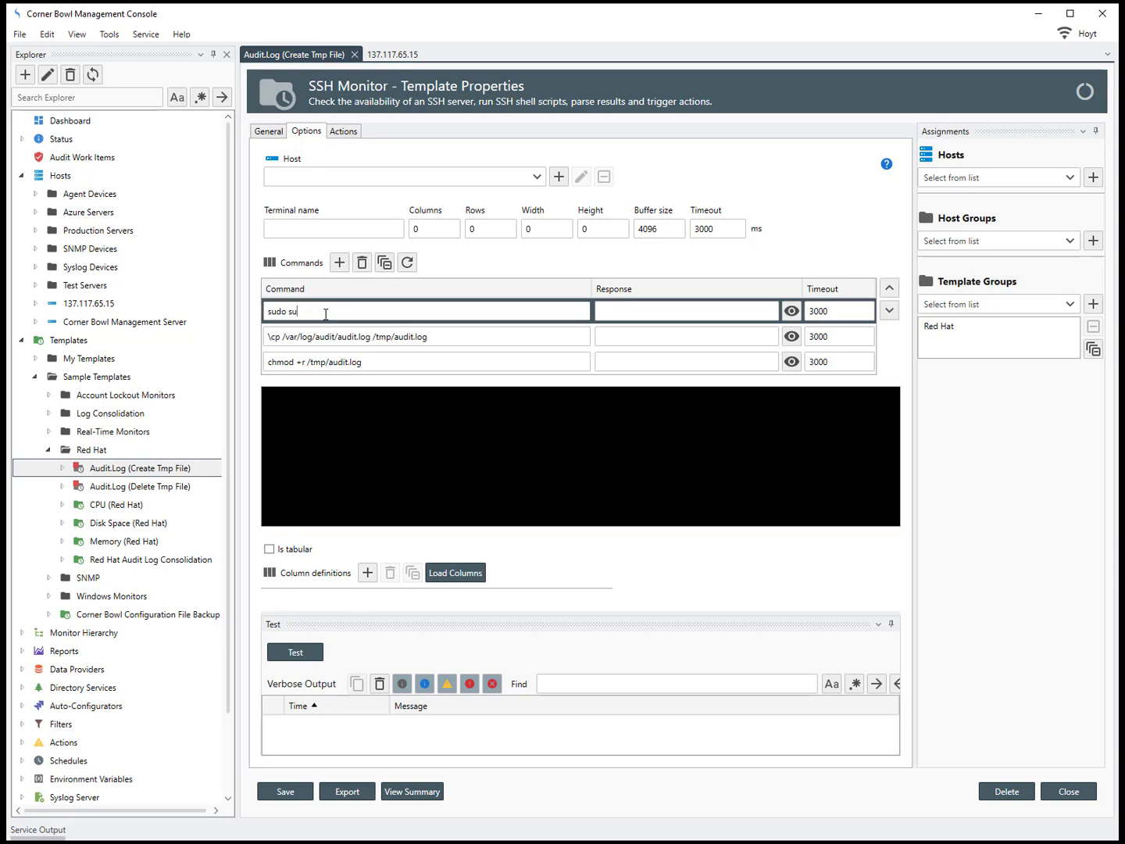
{"action": "left_click", "coordinate": [441, 339]}
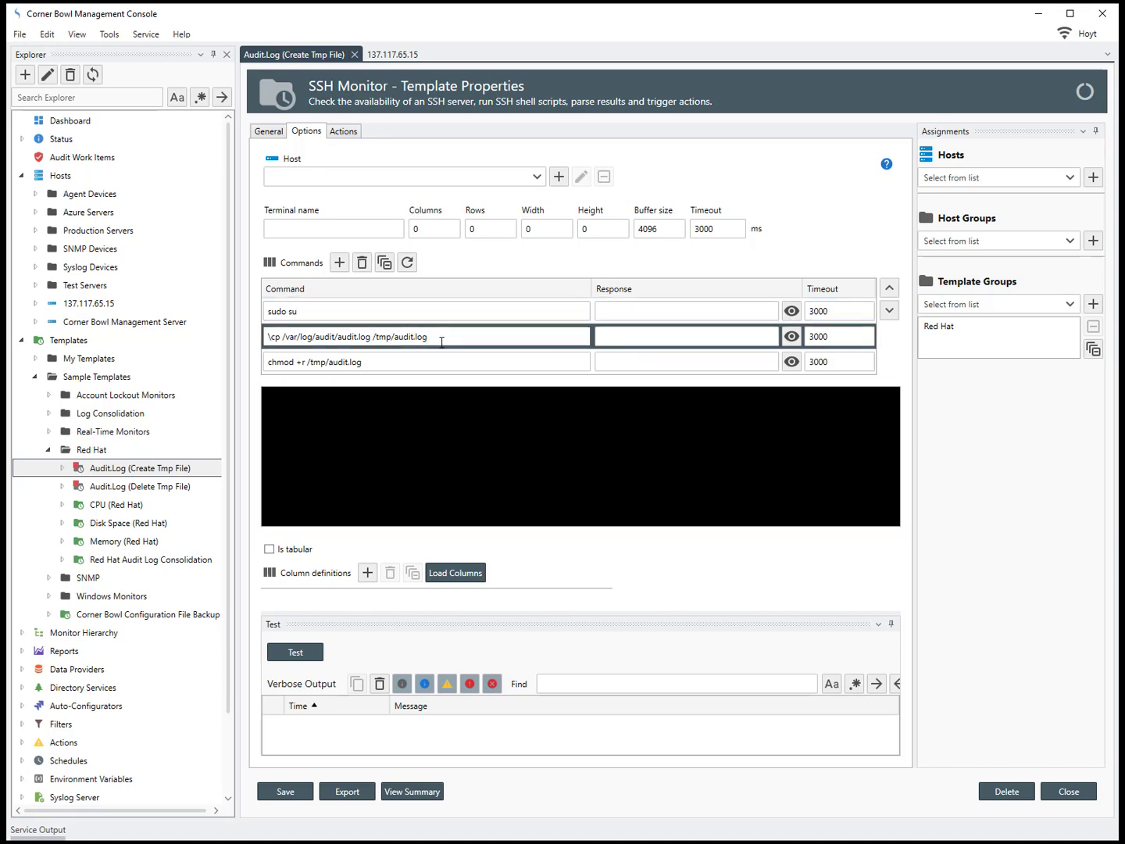
{"action": "left_click", "coordinate": [440, 364]}
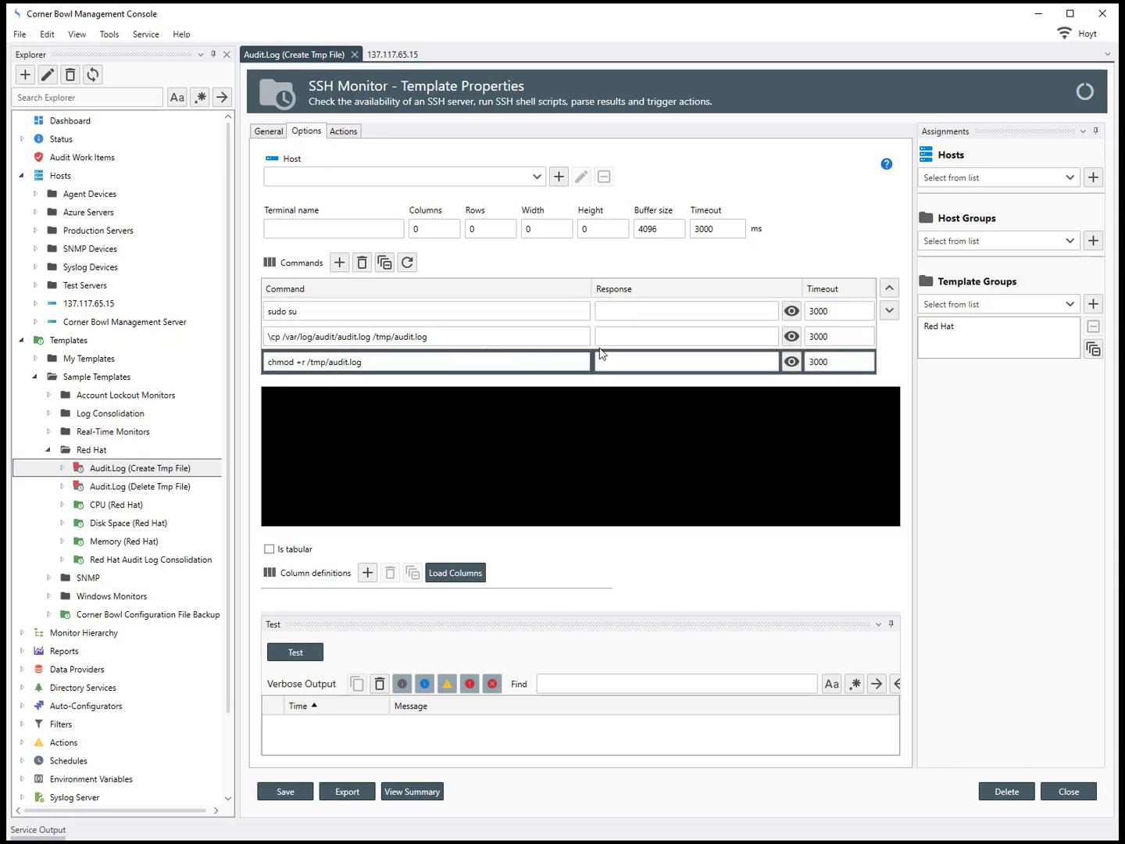
{"action": "left_click", "coordinate": [679, 314]}
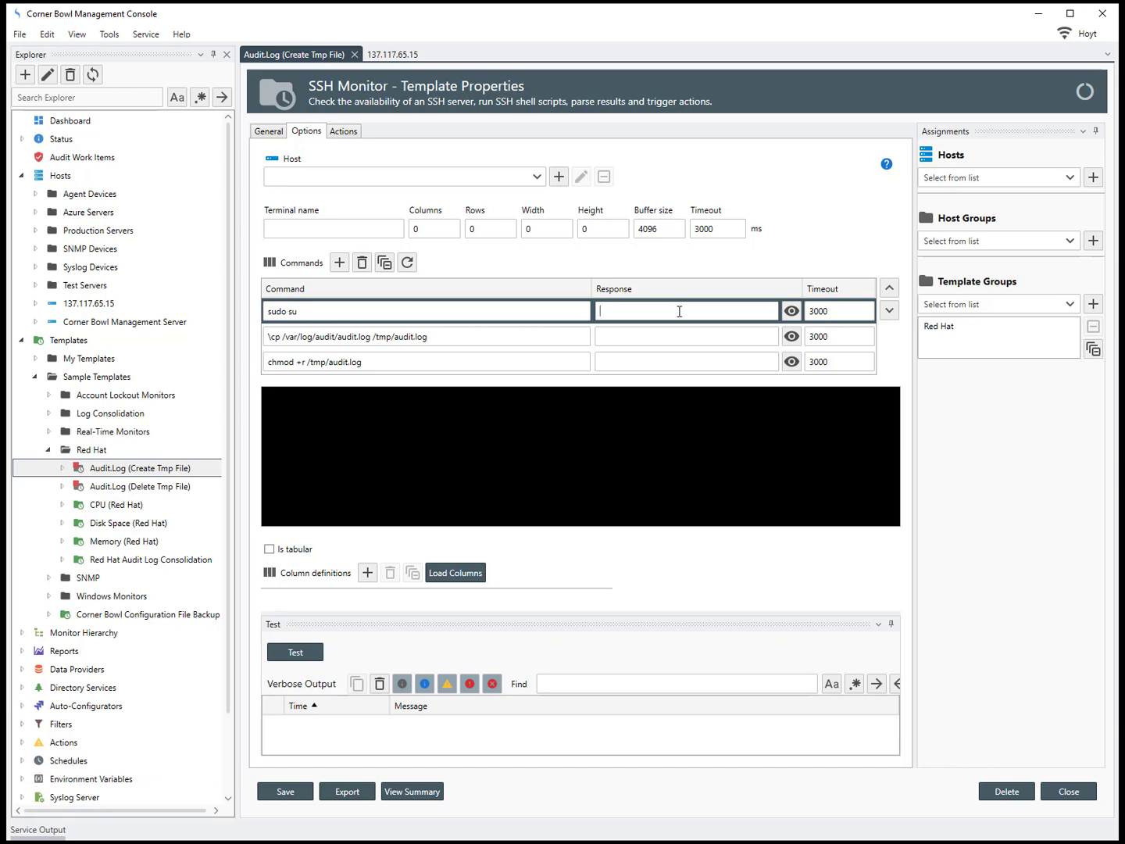
Step: Run the Create Tmp File commands against host 137.117.65.15
{"action": "left_click", "coordinate": [538, 178]}
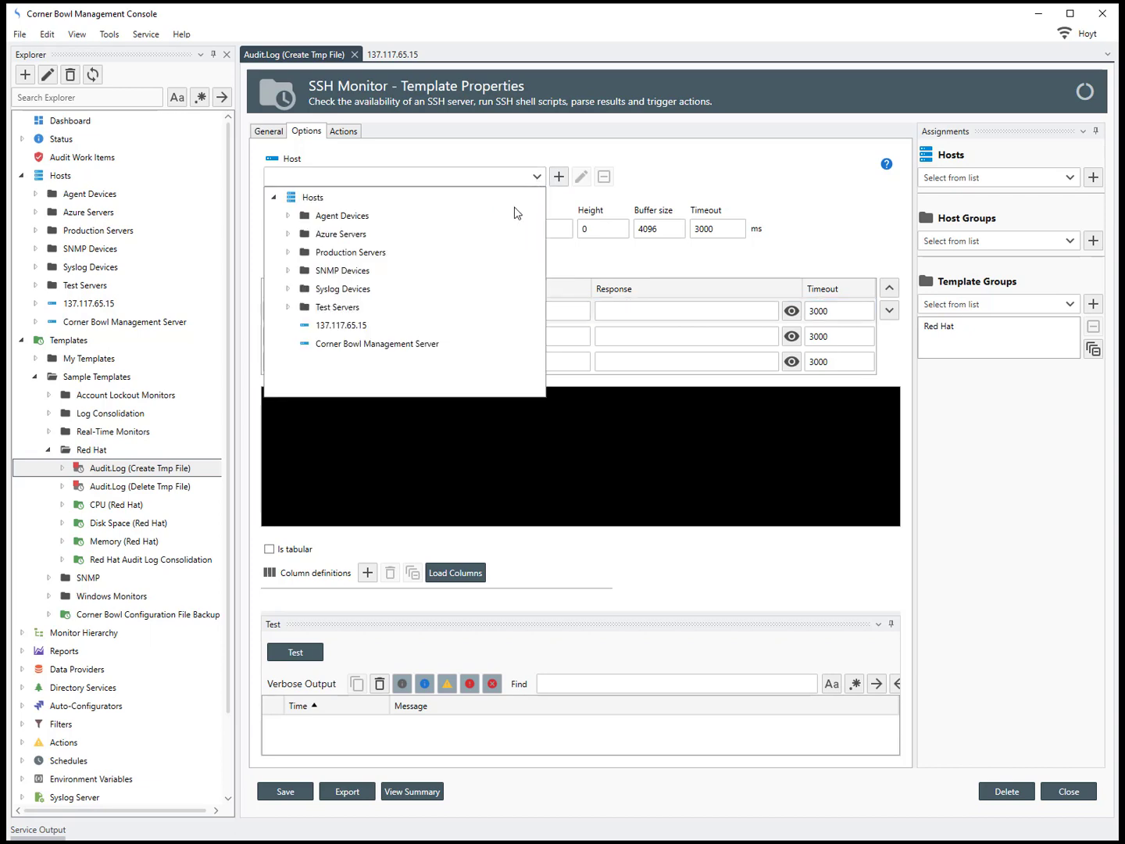
{"action": "left_click", "coordinate": [364, 325]}
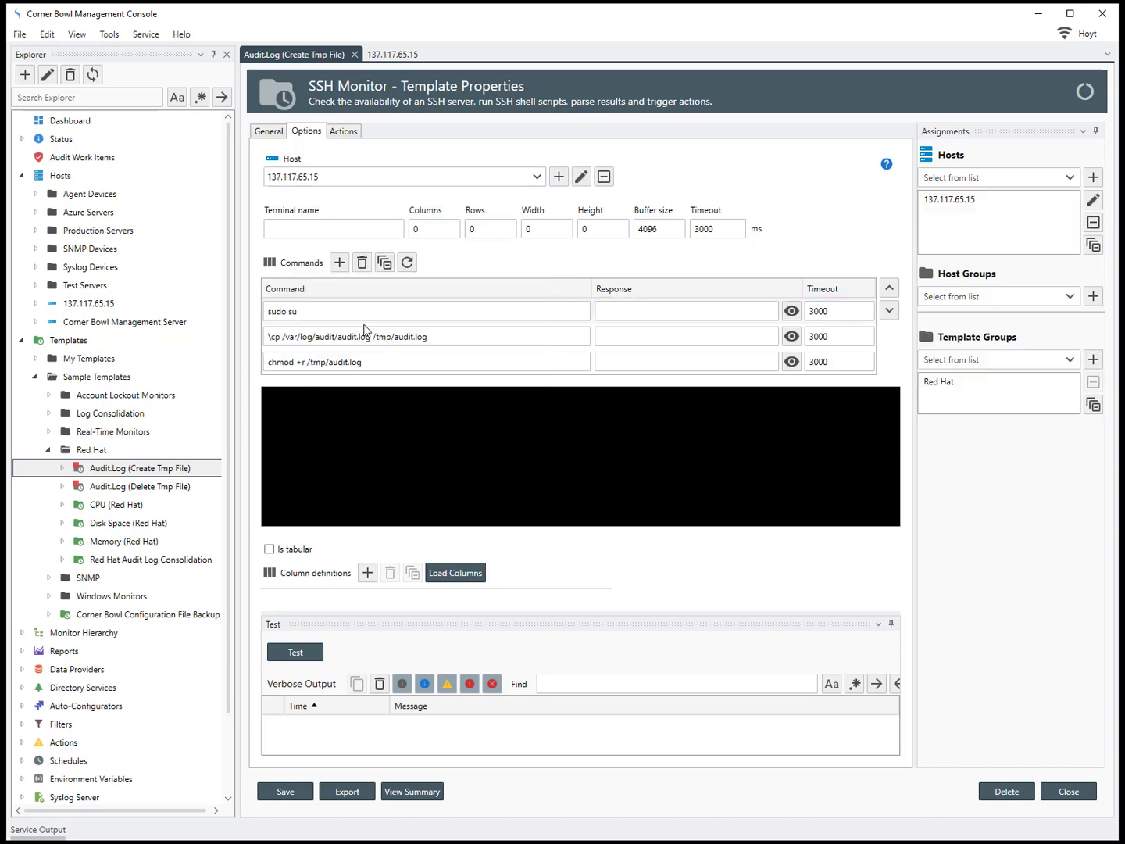
{"action": "left_click", "coordinate": [407, 263]}
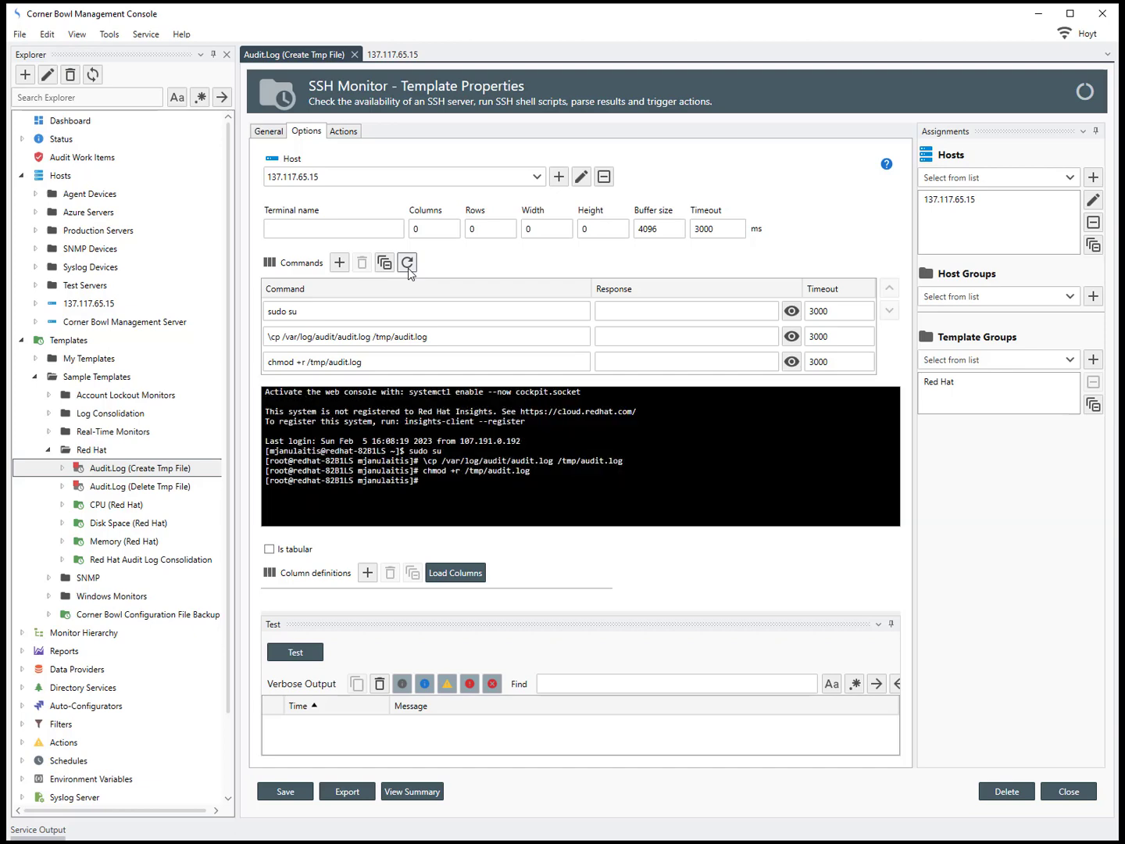
{"action": "left_click", "coordinate": [188, 489]}
Step: Review the Audit.Log (Delete Tmp File) template's sudo su and rm -f /tmp/audit.log commands
{"action": "right_click", "coordinate": [187, 489]}
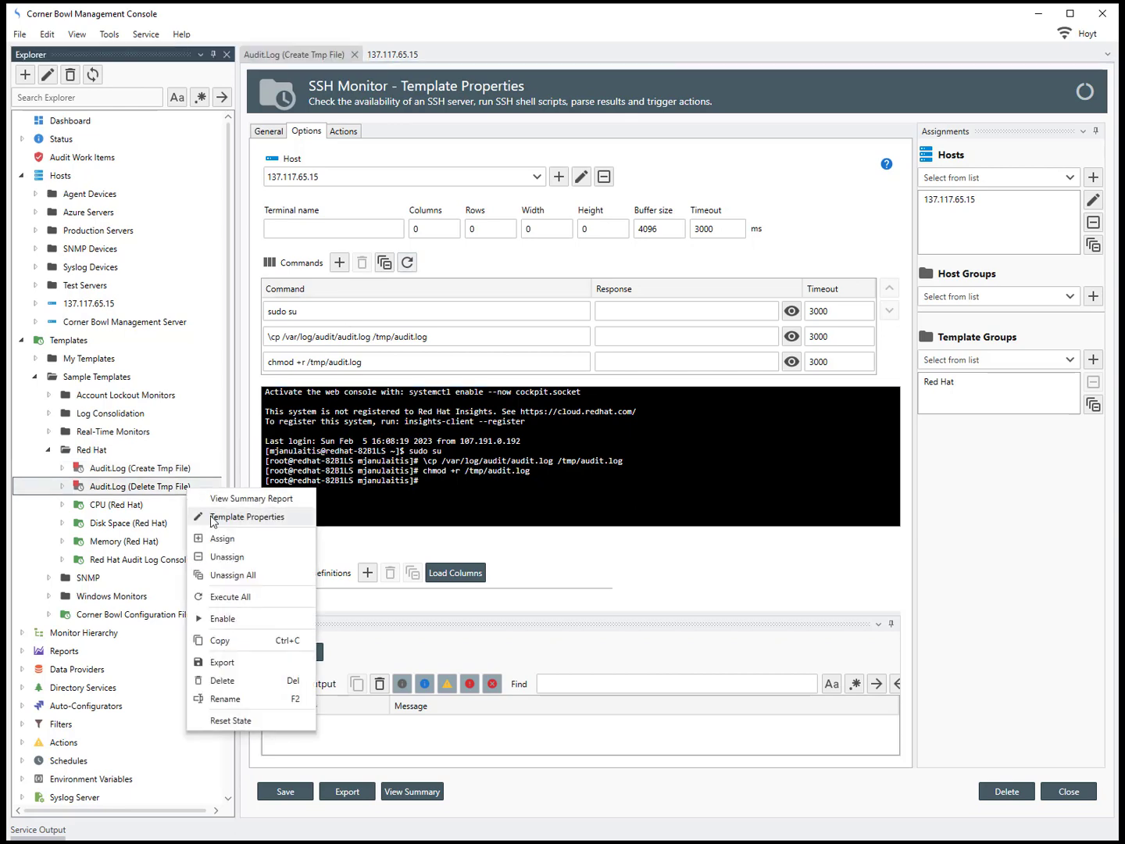
{"action": "left_click", "coordinate": [209, 512]}
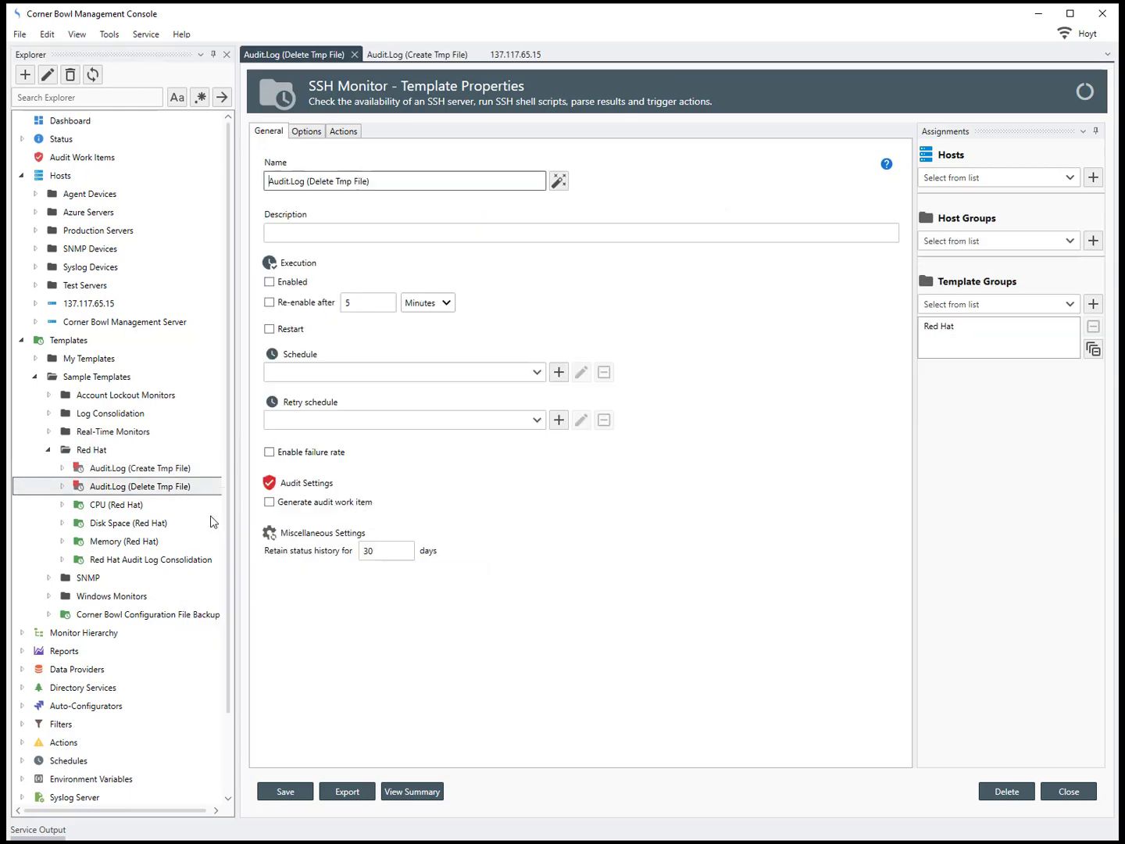
{"action": "left_click", "coordinate": [312, 133]}
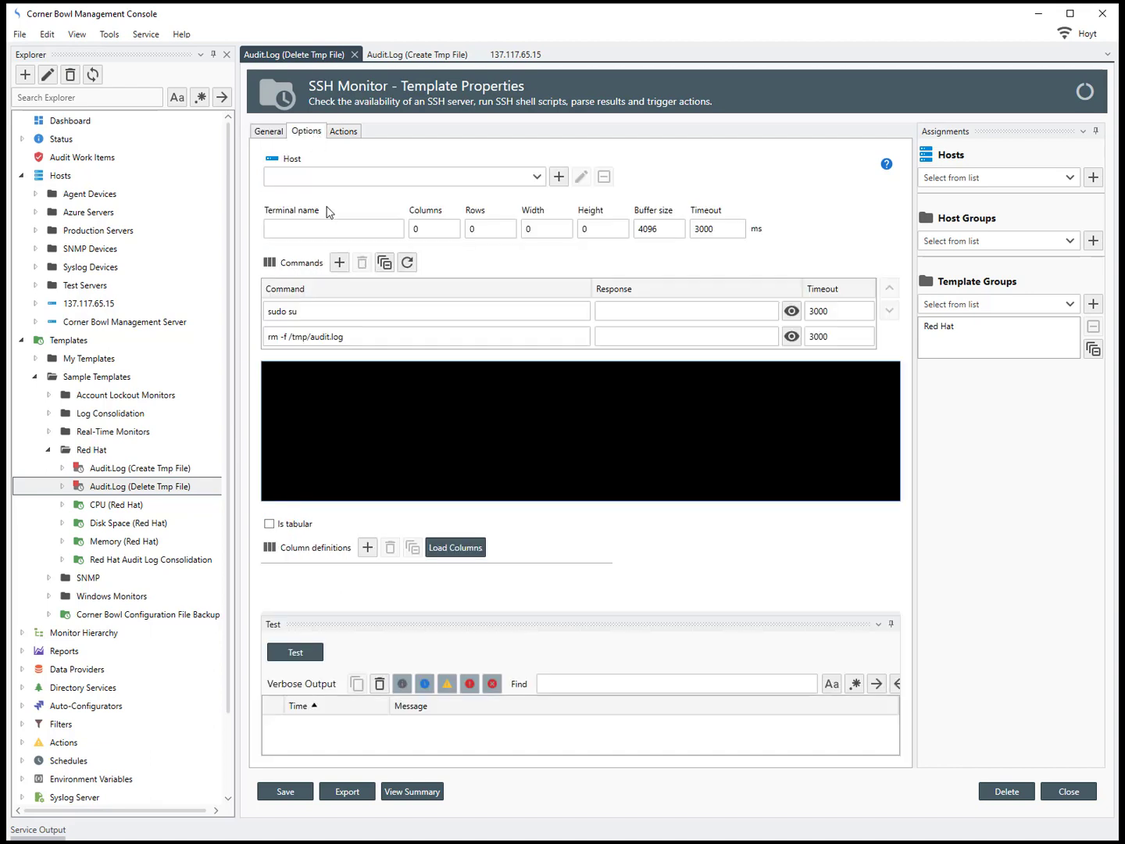
{"action": "left_click", "coordinate": [340, 312]}
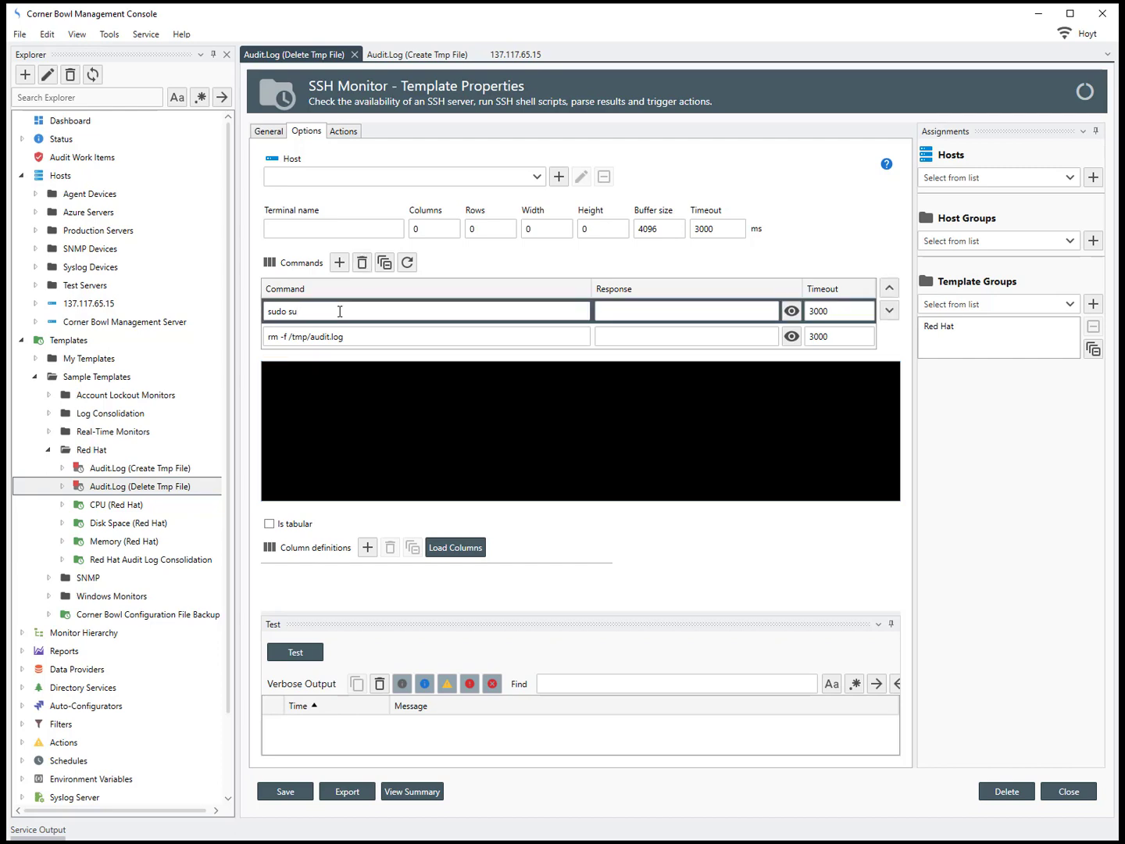
{"action": "left_click", "coordinate": [356, 337]}
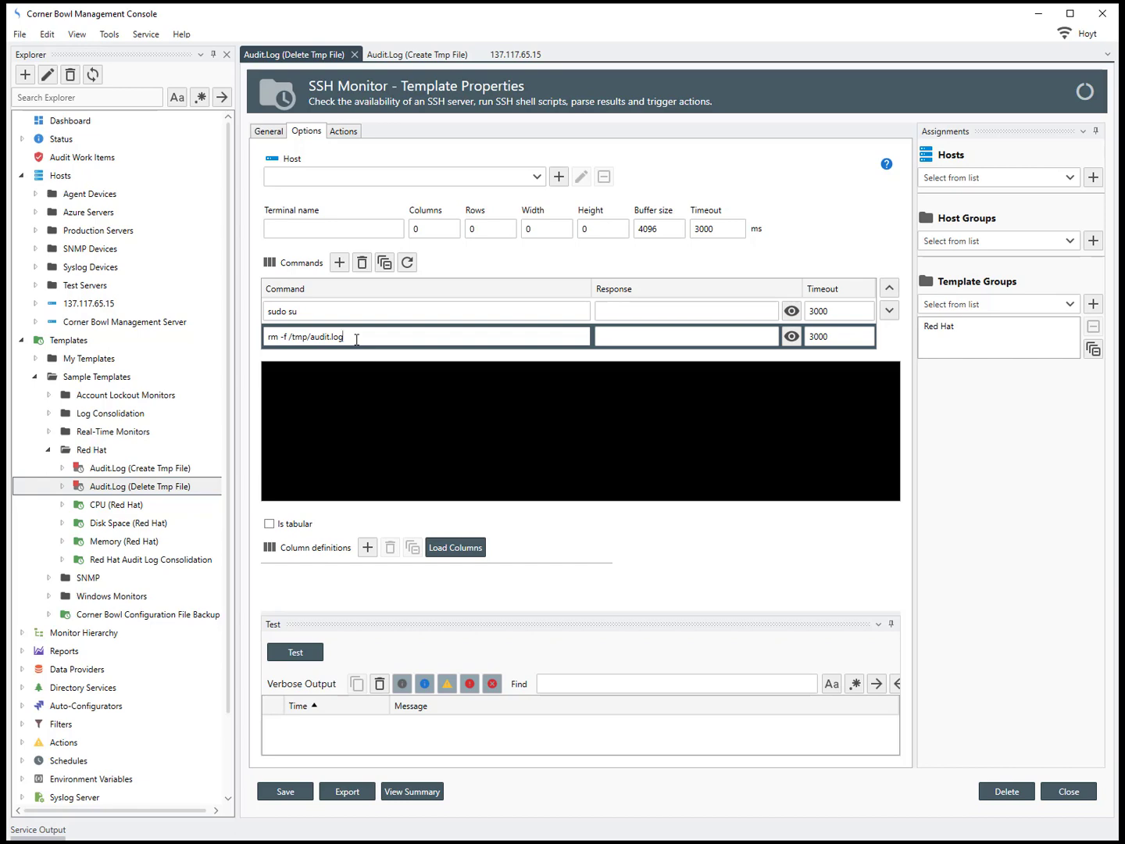
Step: Execute the delete commands on host 137.117.65.15
{"action": "left_click", "coordinate": [536, 177]}
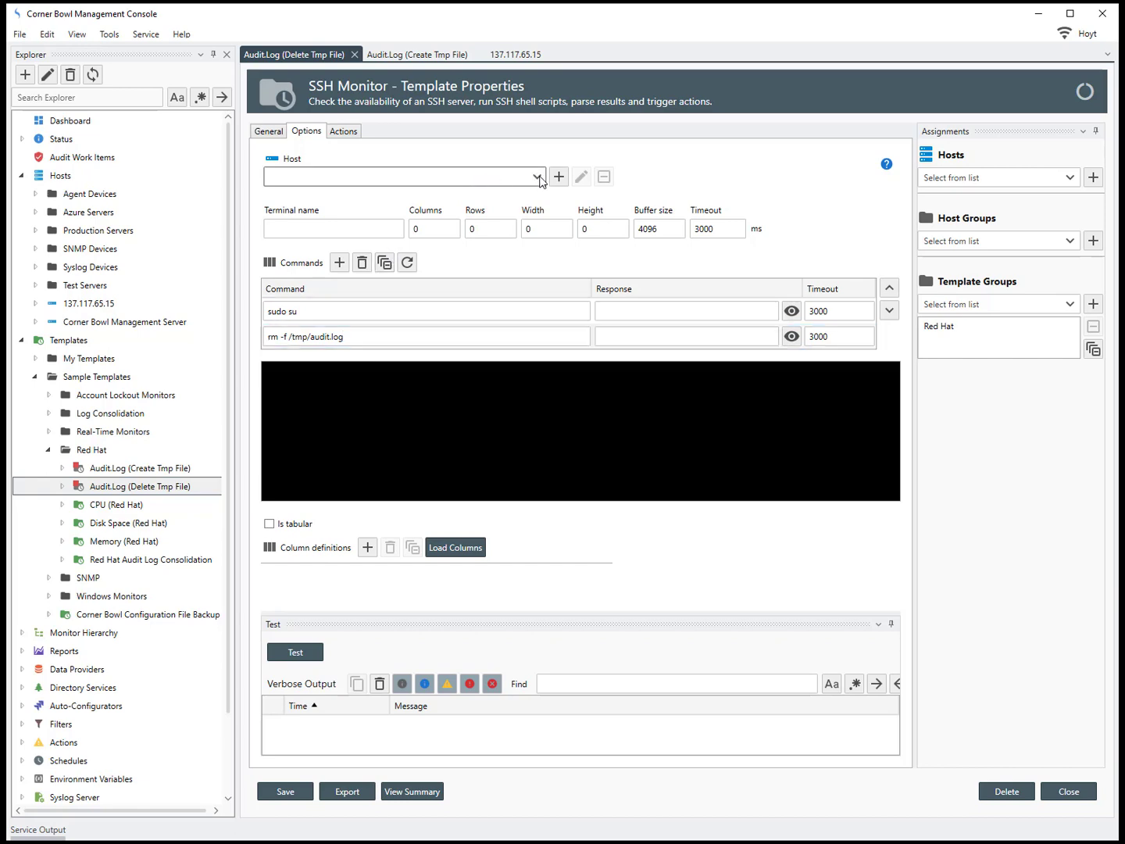
{"action": "left_click", "coordinate": [341, 325]}
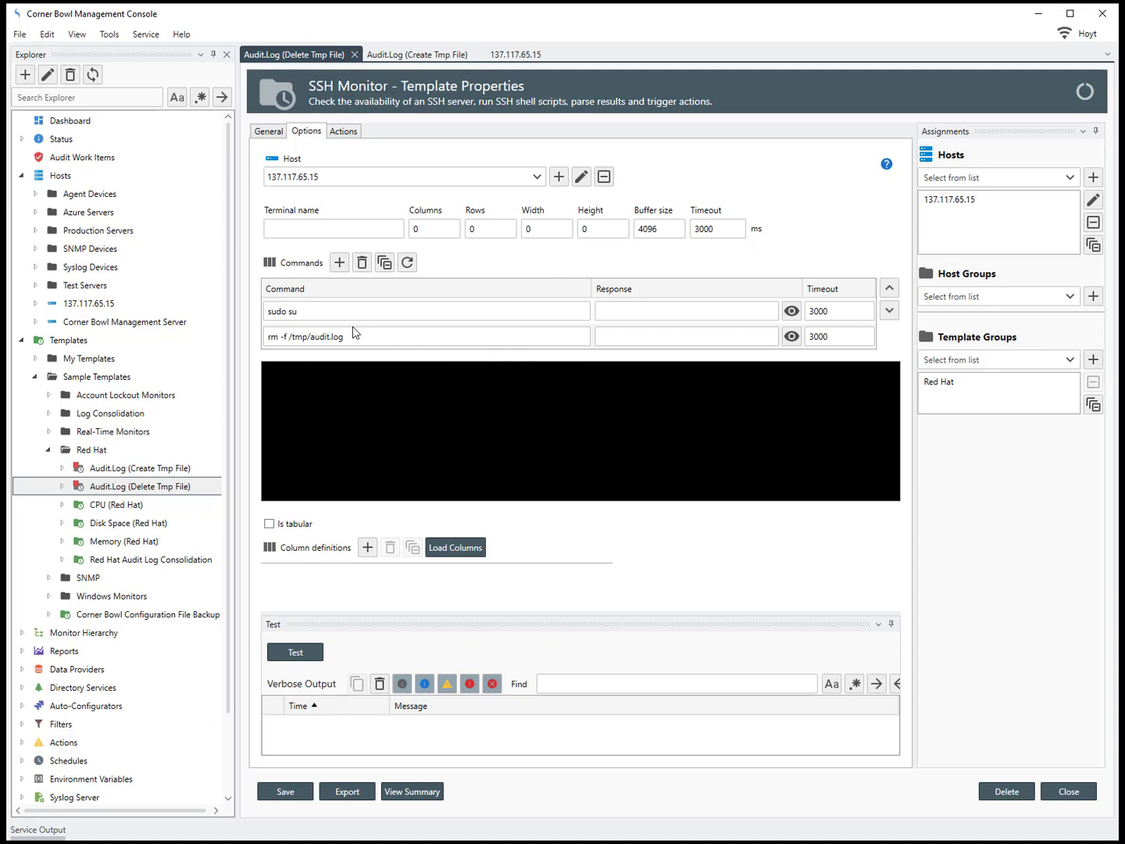
{"action": "left_click", "coordinate": [414, 264]}
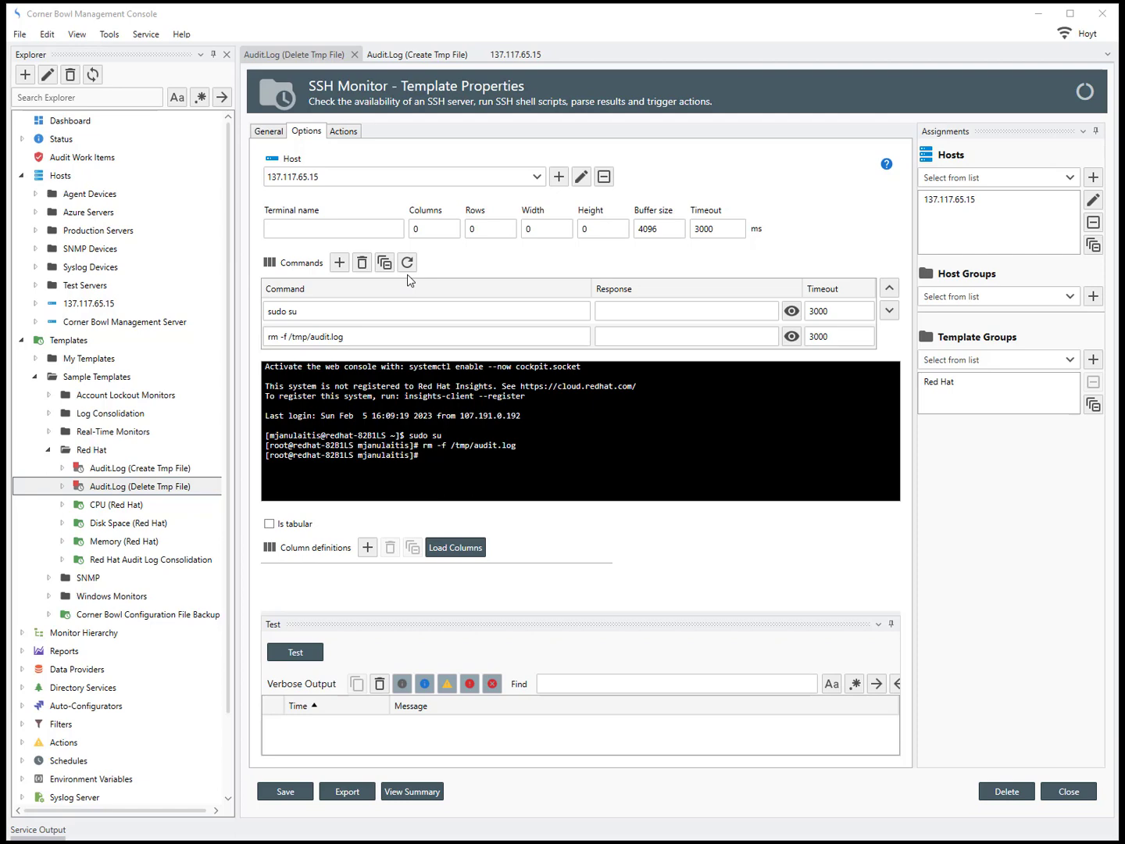
Step: Inspect the Red Hat Audit Log Consolidation template's ./../../tmp/audit.log file entry
{"action": "left_click", "coordinate": [155, 561]}
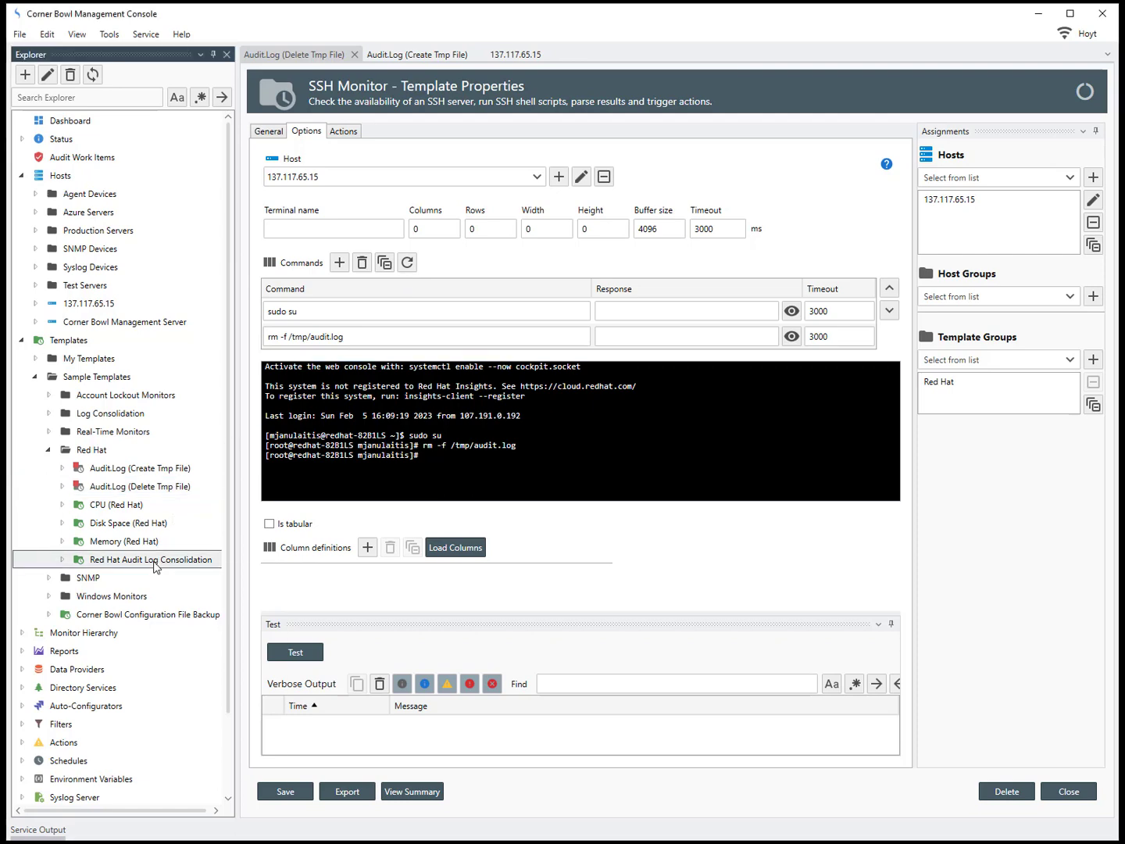
{"action": "right_click", "coordinate": [155, 565]}
{"action": "left_click", "coordinate": [195, 593]}
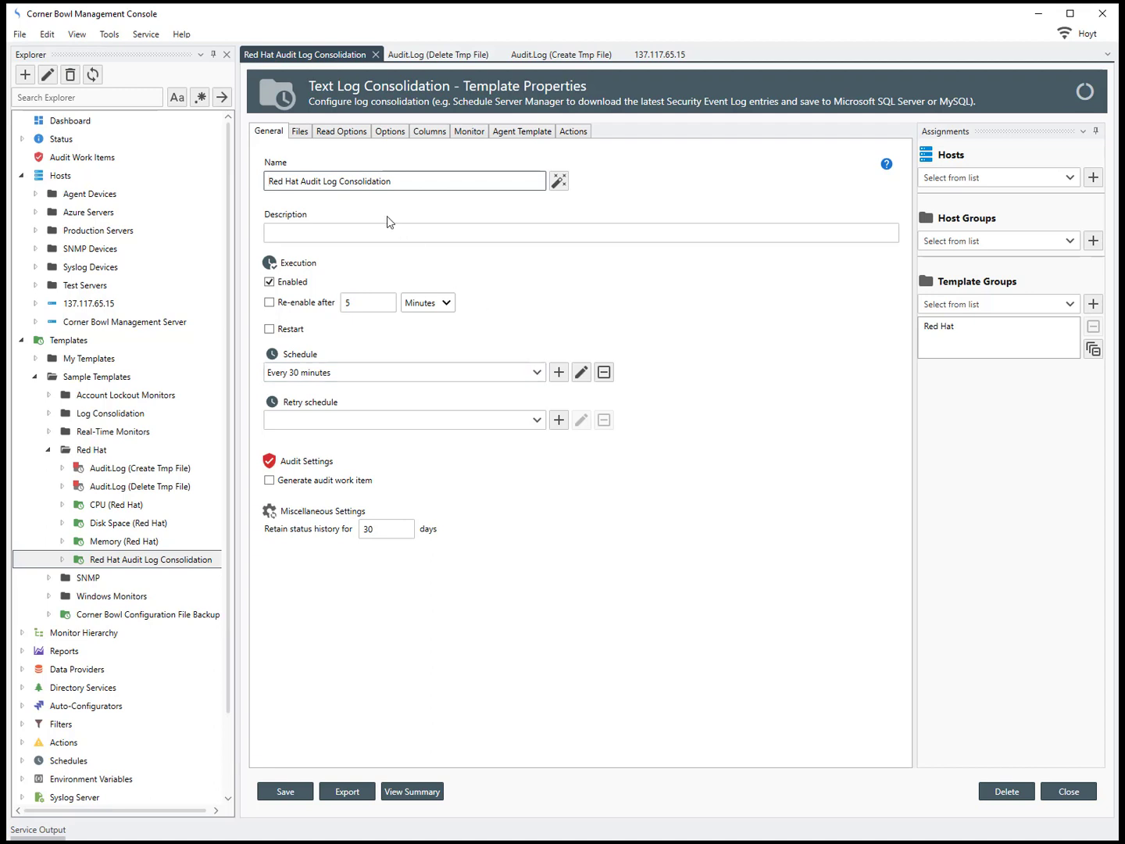
{"action": "left_click", "coordinate": [307, 134]}
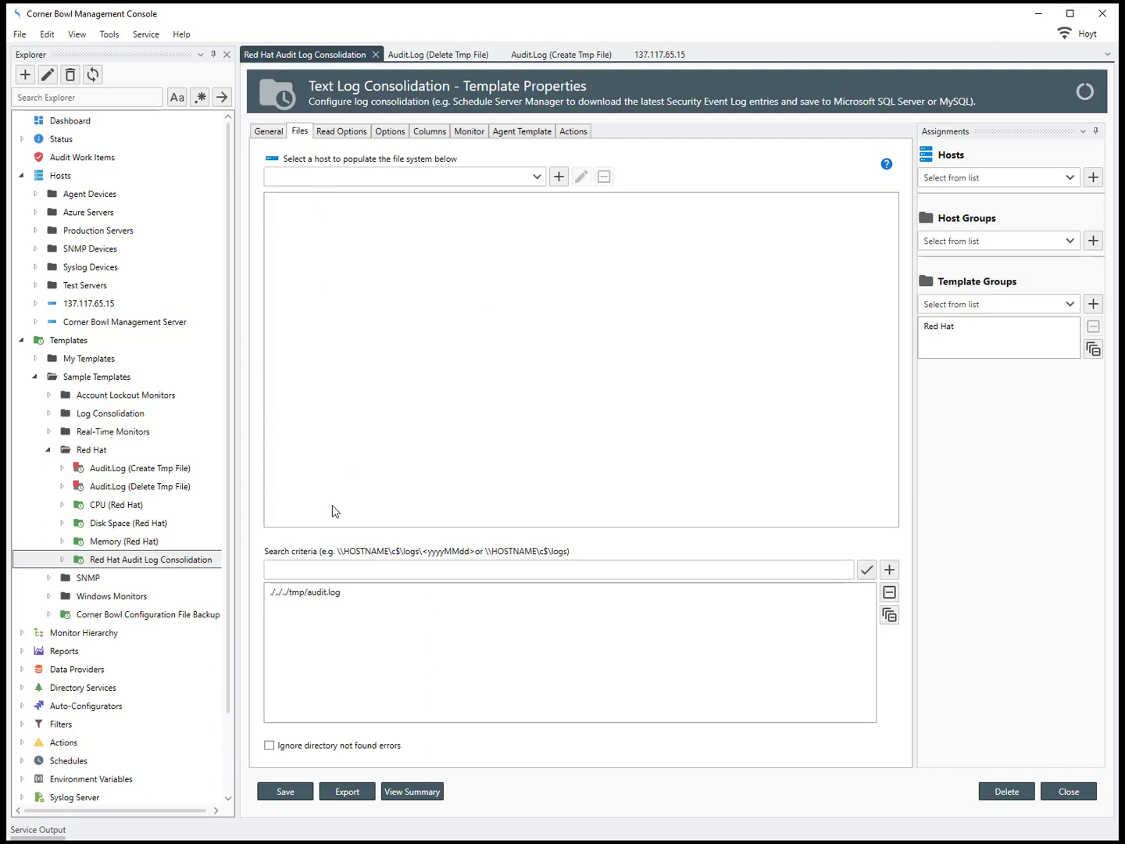
{"action": "left_click", "coordinate": [328, 599]}
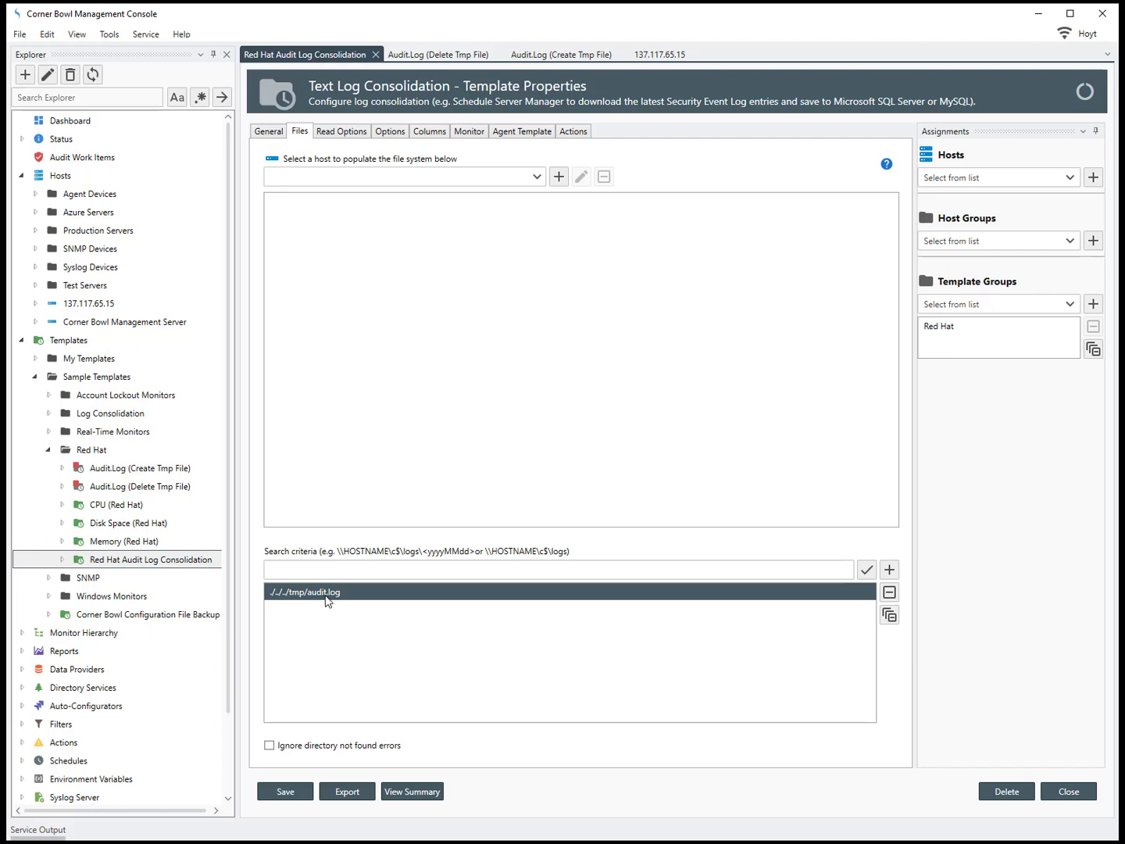
{"action": "left_click", "coordinate": [536, 177]}
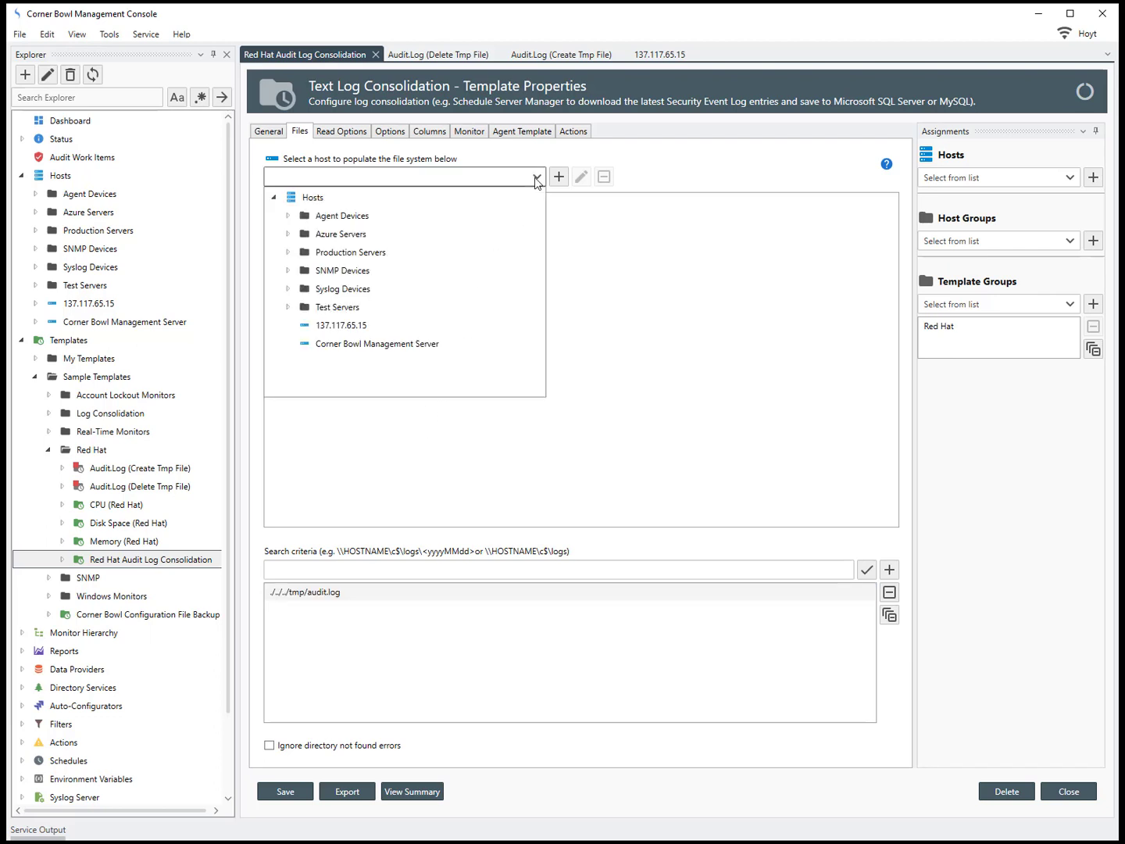
Step: Load 137.117.65.15's file system and view audit.log's read options (Beginning of File)
{"action": "left_click", "coordinate": [370, 328]}
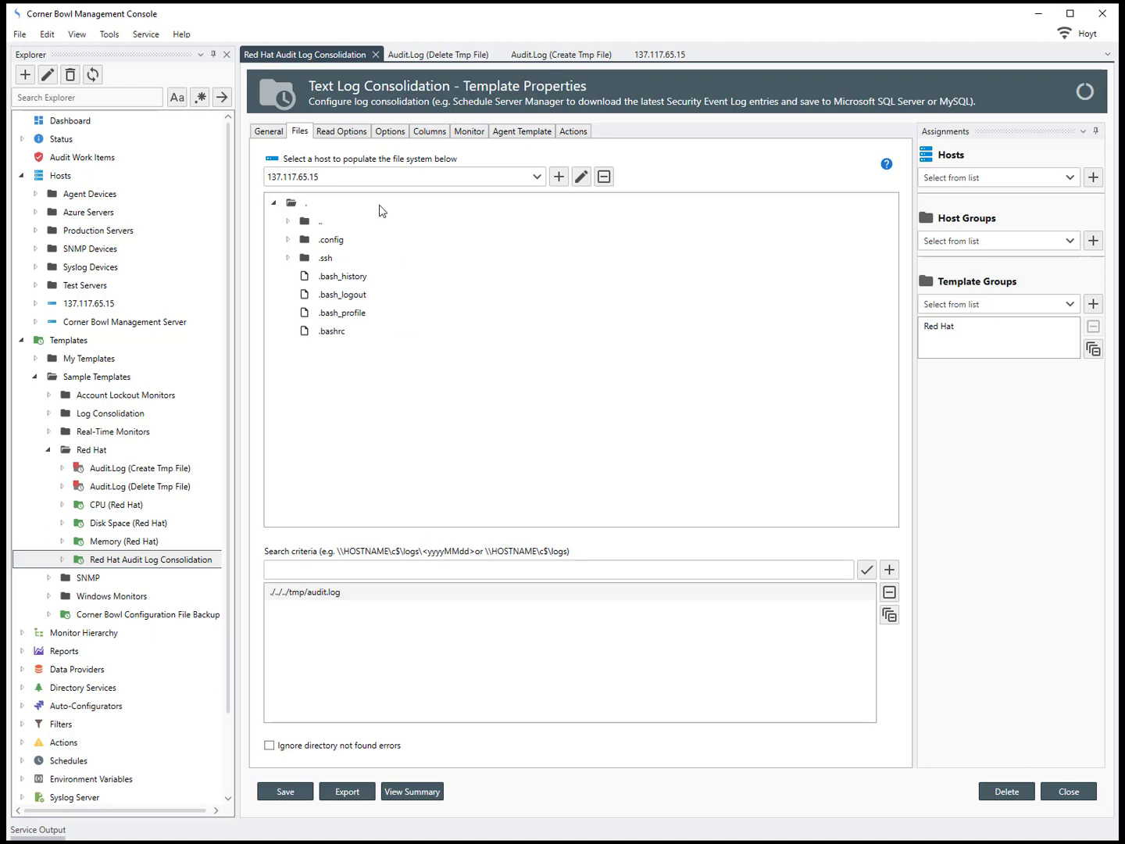
{"action": "left_click", "coordinate": [355, 133]}
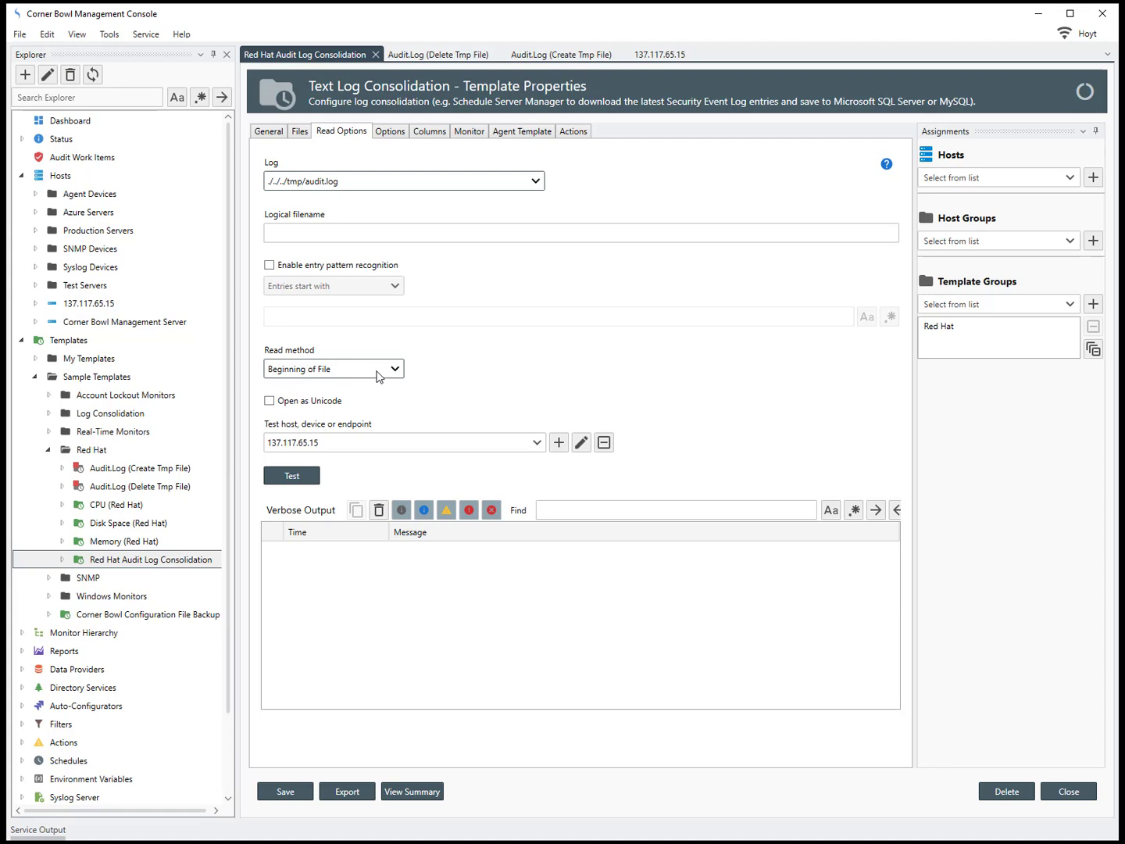
Step: Review the template's filter, columns, 10 GB monitor trigger and temp-file actions
{"action": "left_click", "coordinate": [391, 133]}
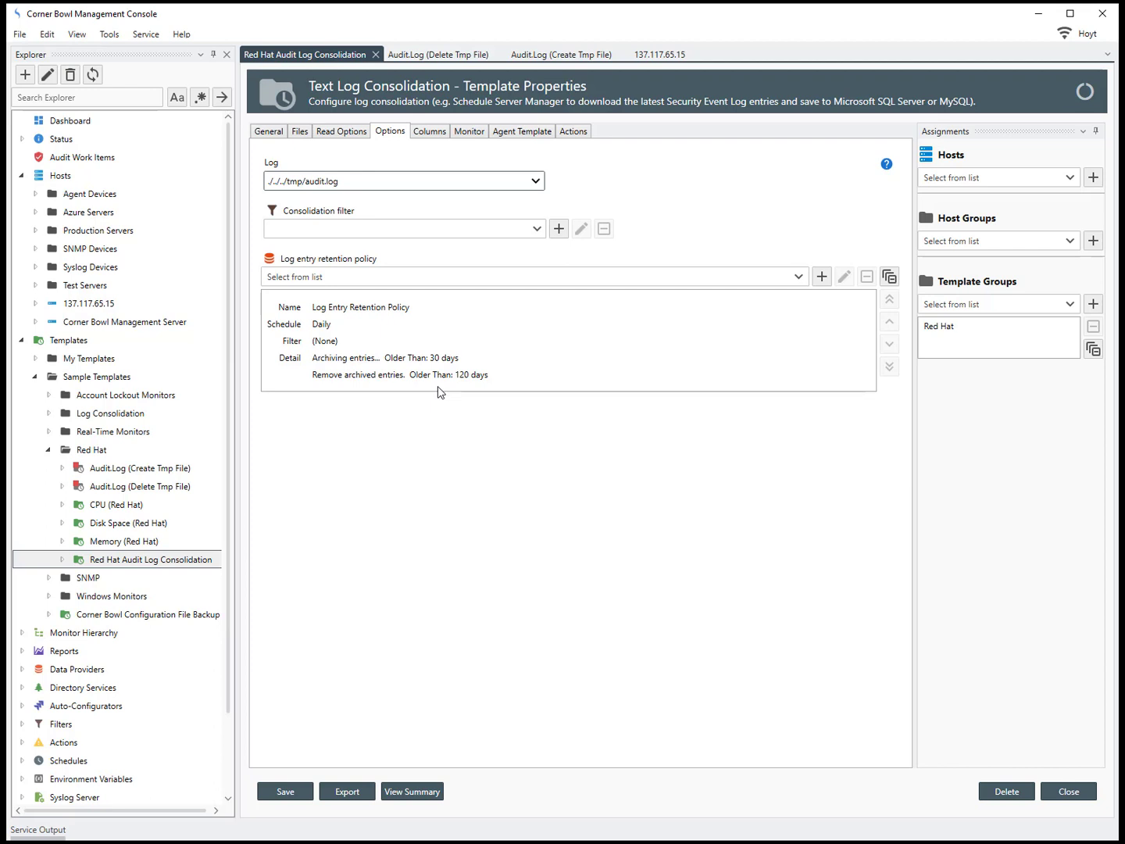
{"action": "left_click", "coordinate": [429, 133]}
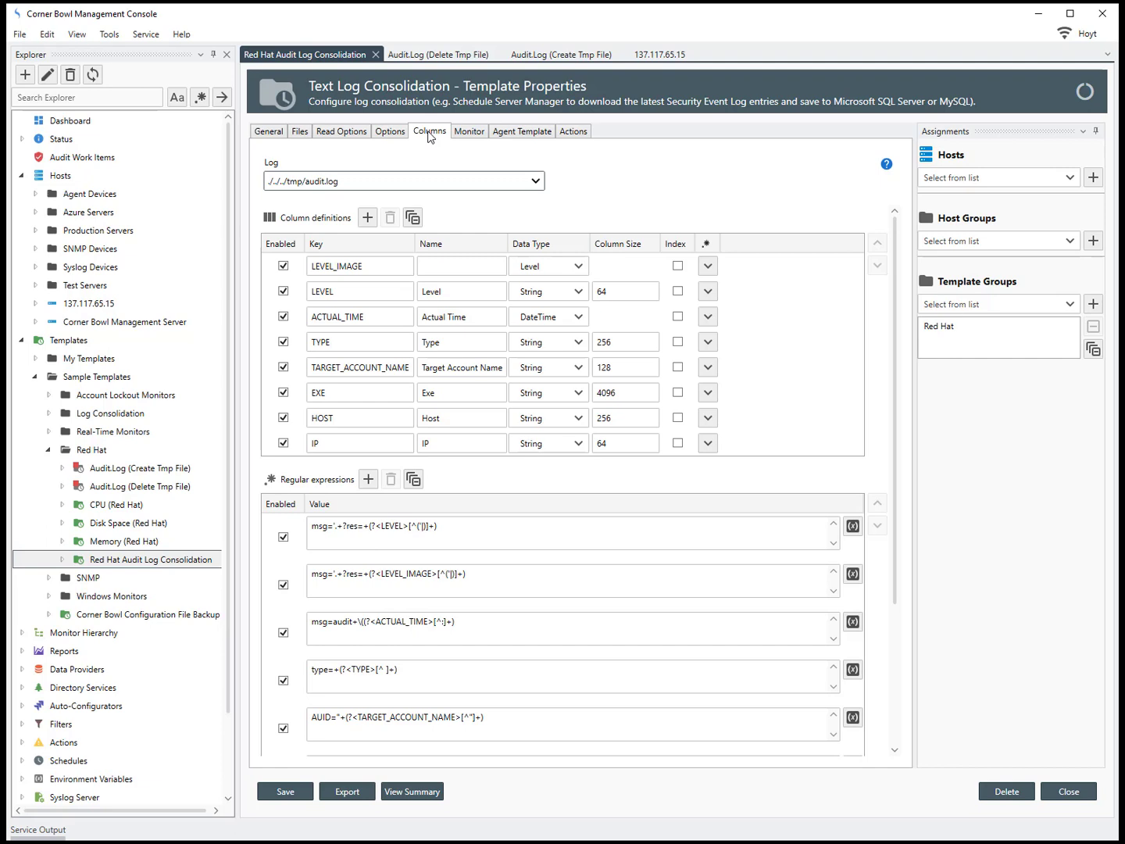
{"action": "left_click", "coordinate": [467, 133]}
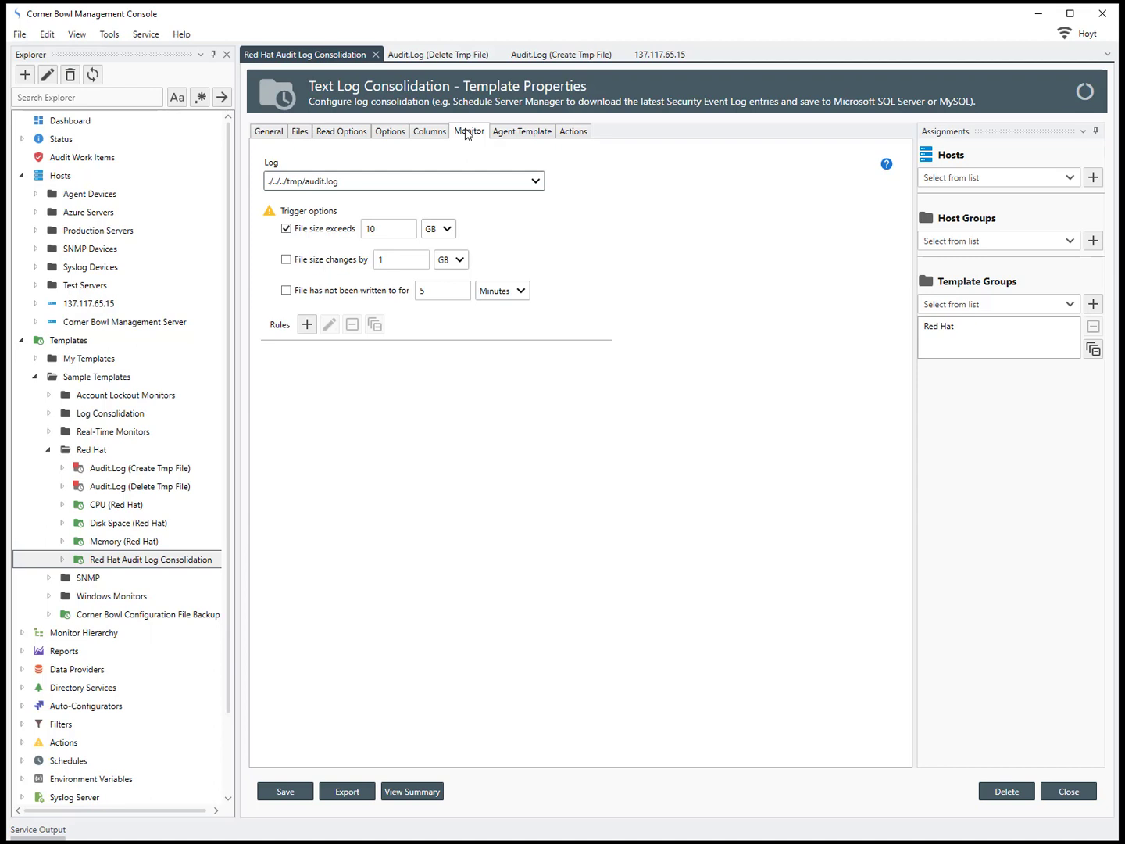
{"action": "left_click", "coordinate": [582, 135]}
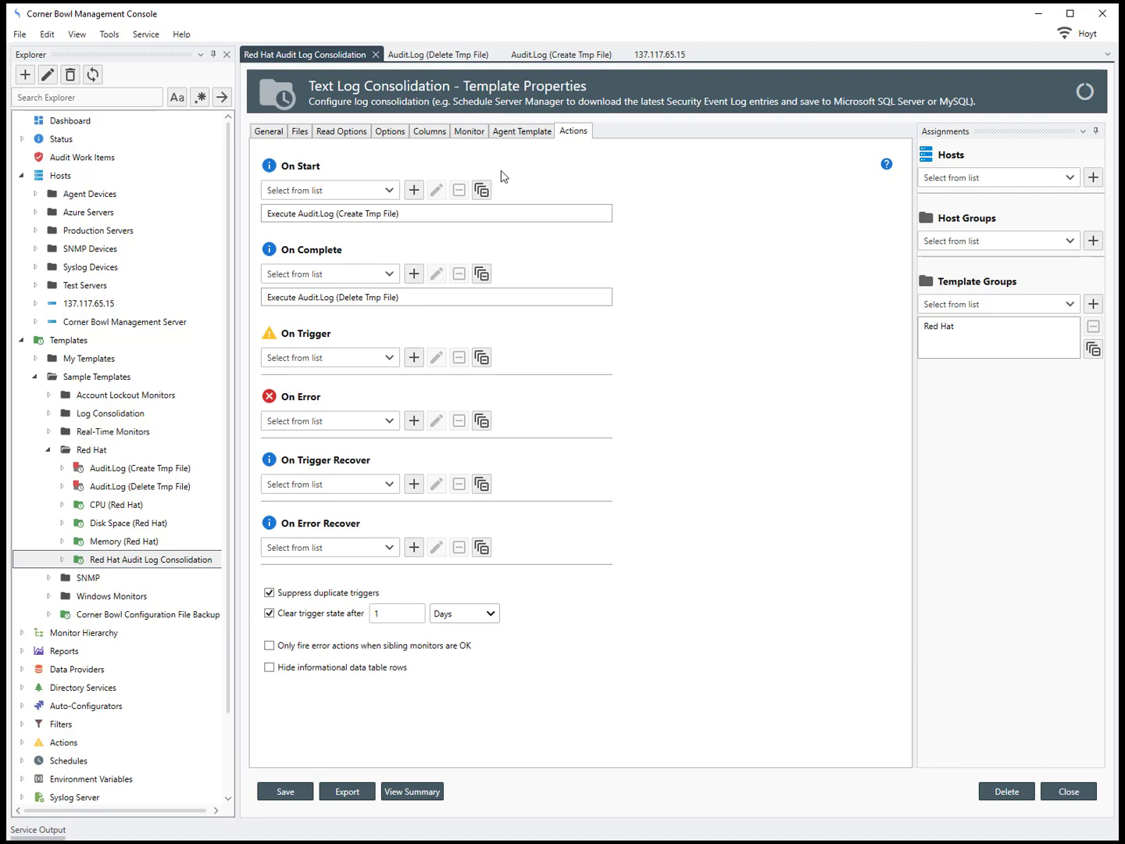
{"action": "left_click", "coordinate": [460, 215]}
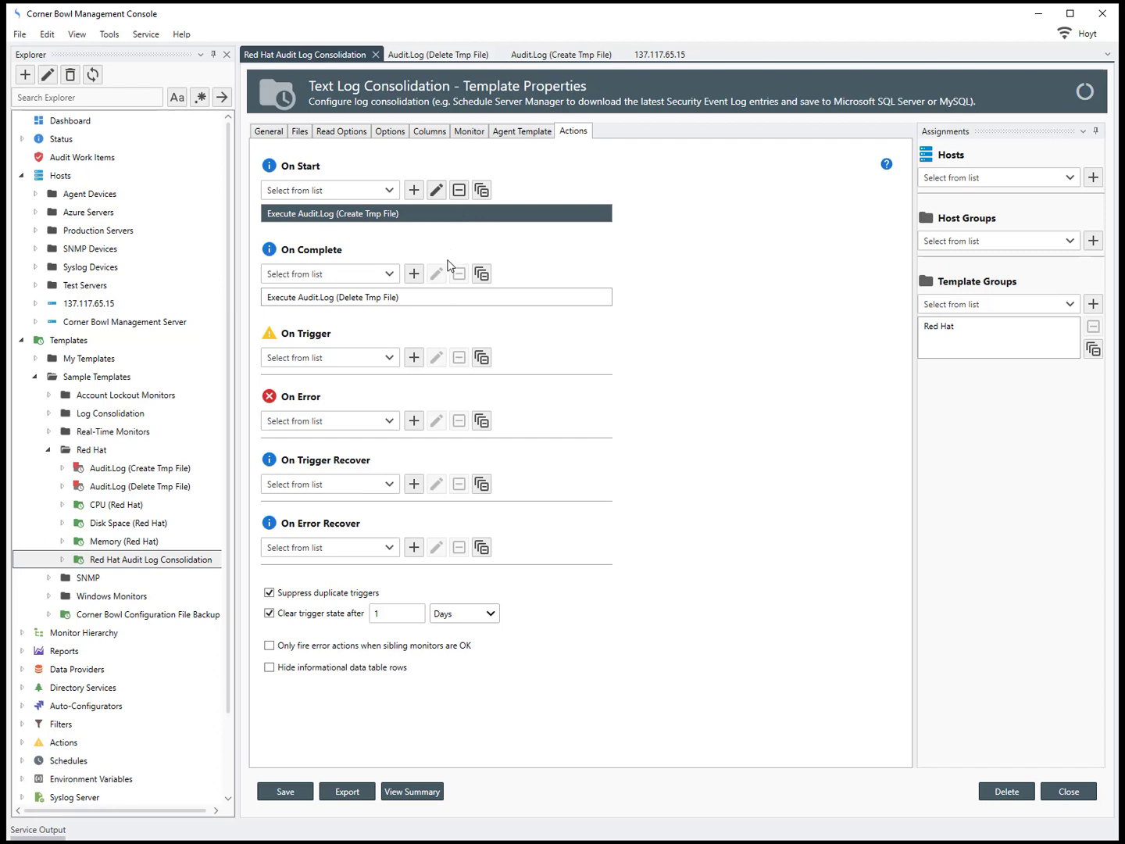
{"action": "left_click", "coordinate": [450, 300]}
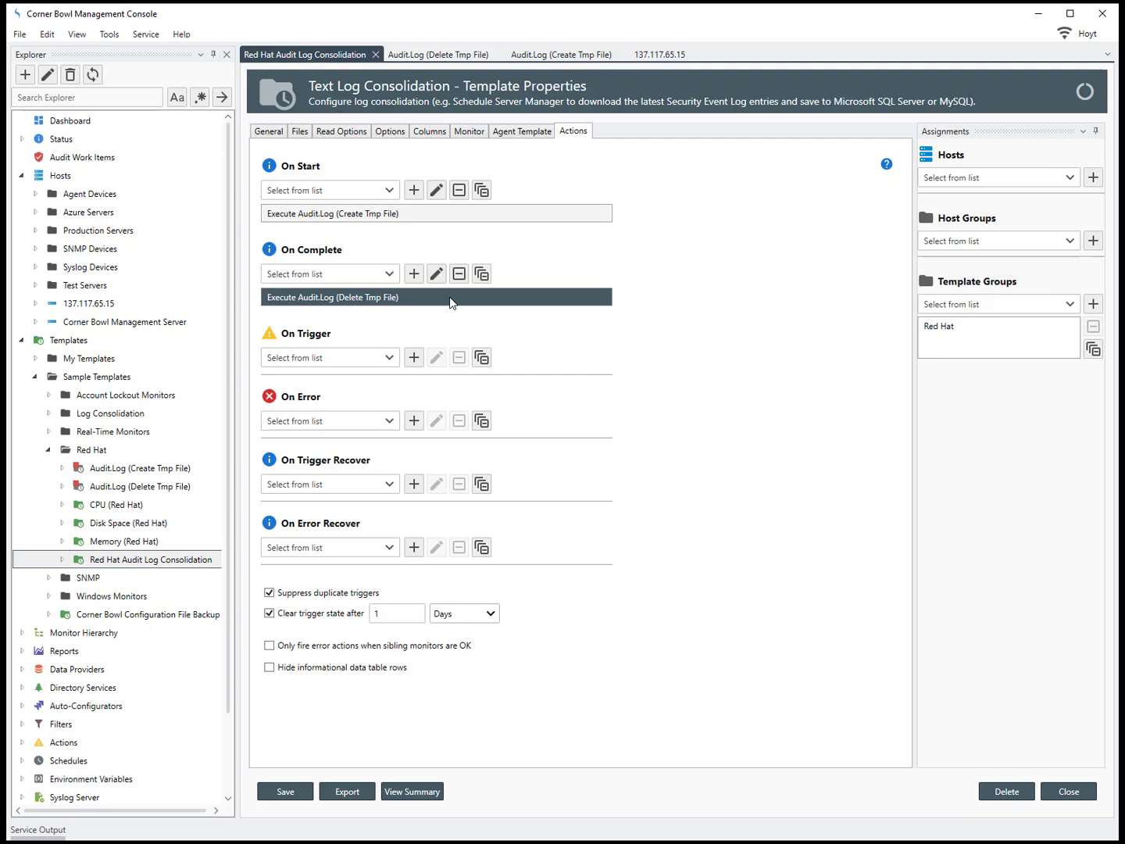
{"action": "double_click", "coordinate": [399, 214]}
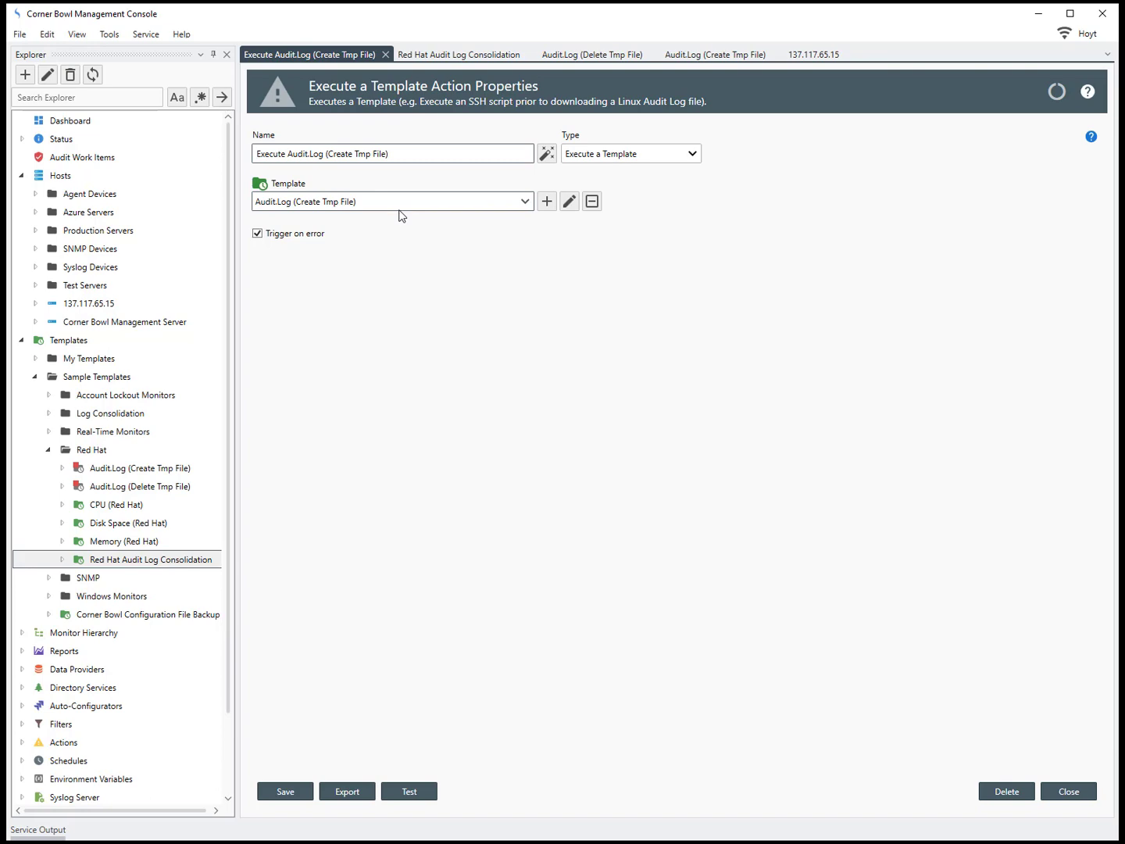
{"action": "left_click", "coordinate": [385, 54]}
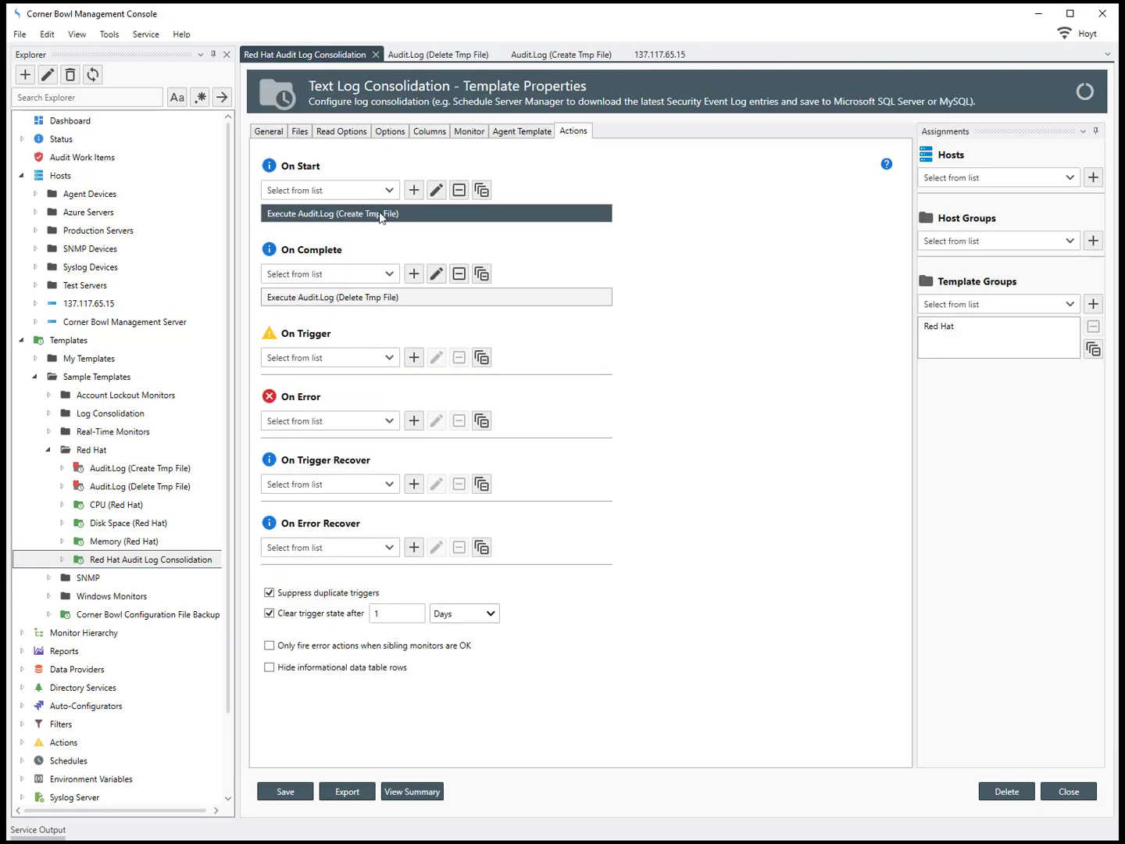
{"action": "double_click", "coordinate": [383, 299]}
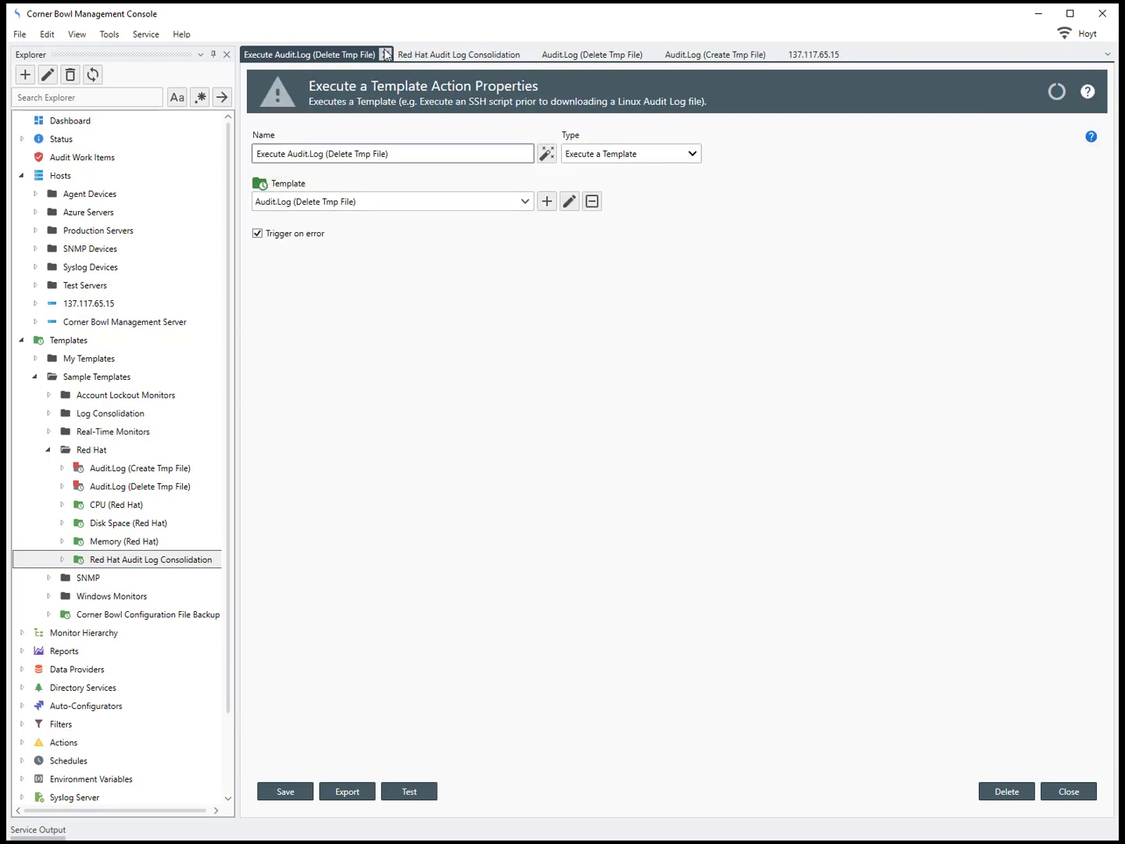
{"action": "left_click", "coordinate": [385, 53]}
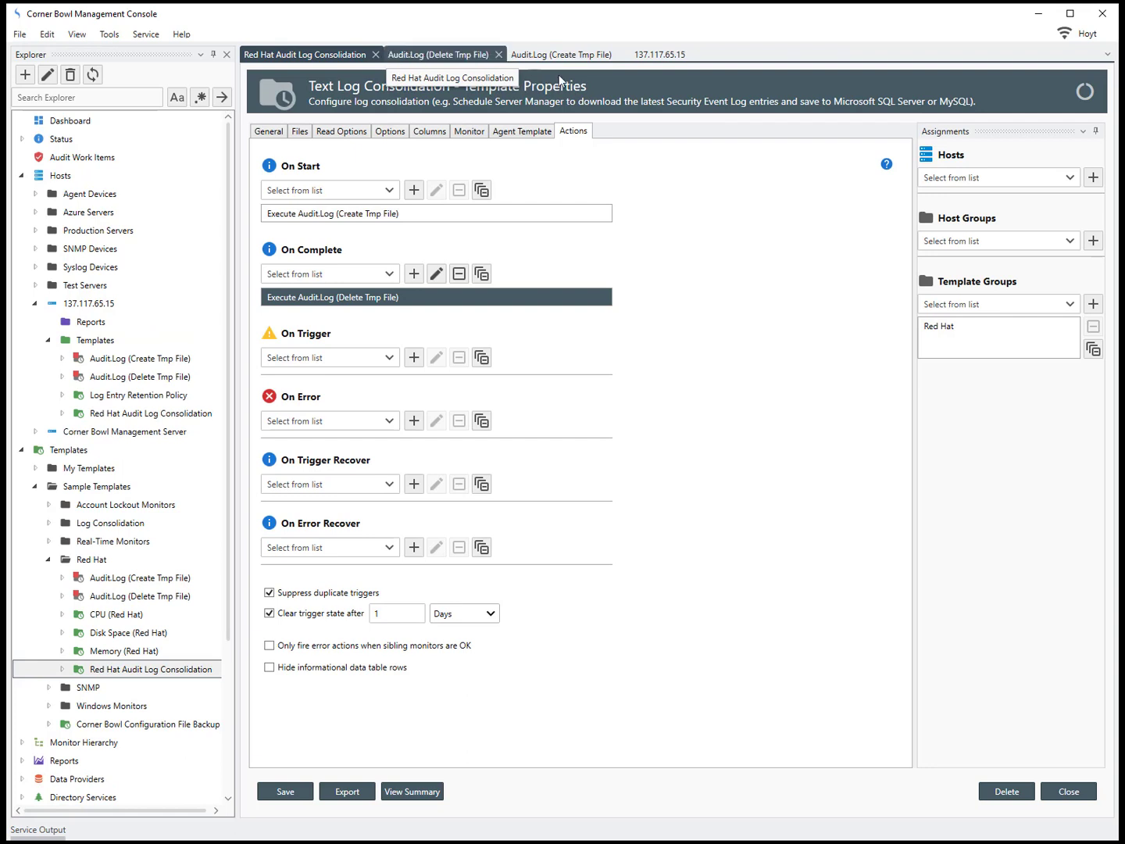
Step: Assign host 137.117.65.15 to the consolidation template and save the changes
{"action": "left_click", "coordinate": [1071, 179]}
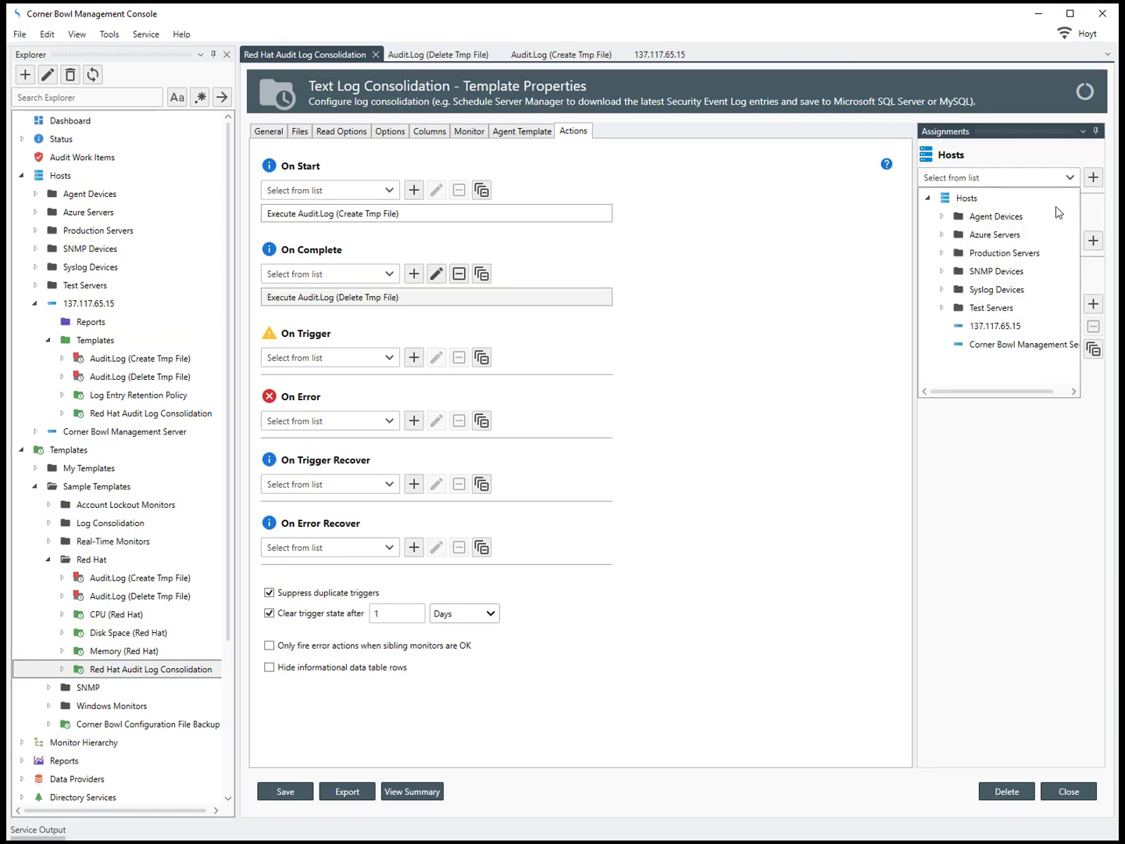
{"action": "left_click", "coordinate": [1007, 327]}
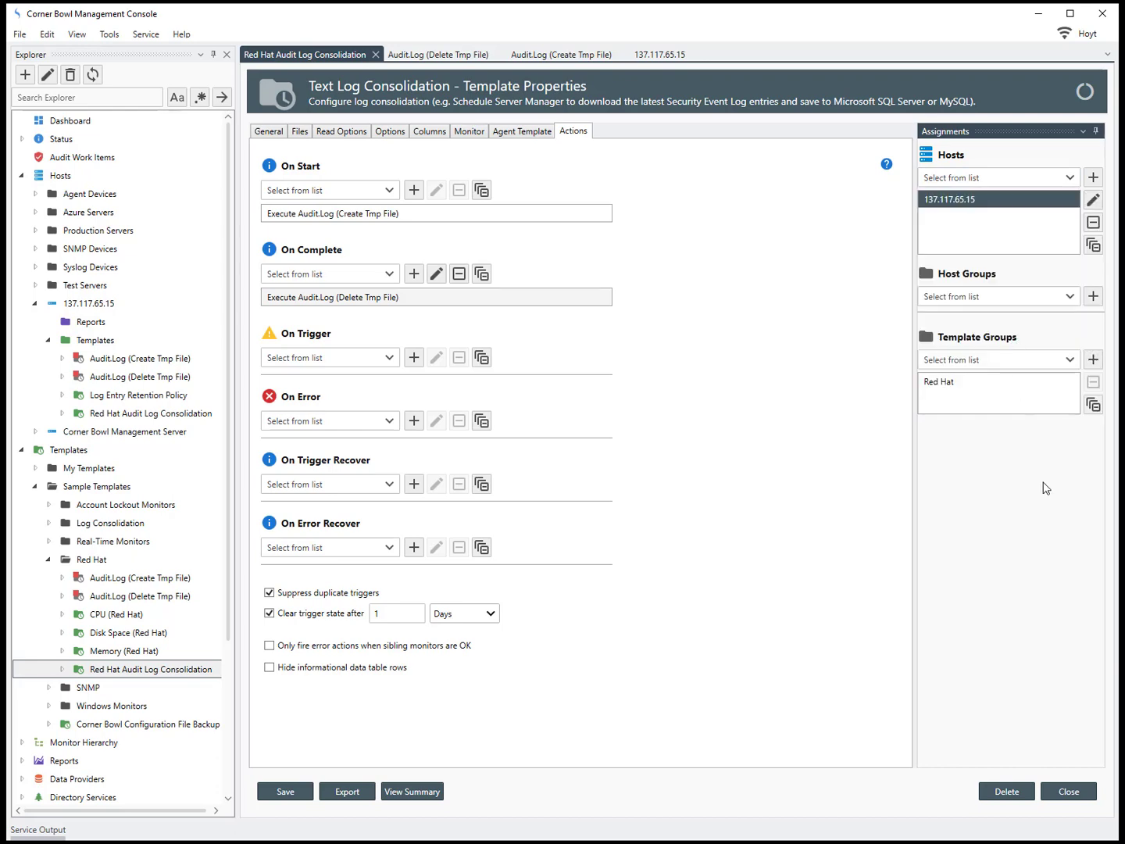
{"action": "left_click", "coordinate": [1072, 793]}
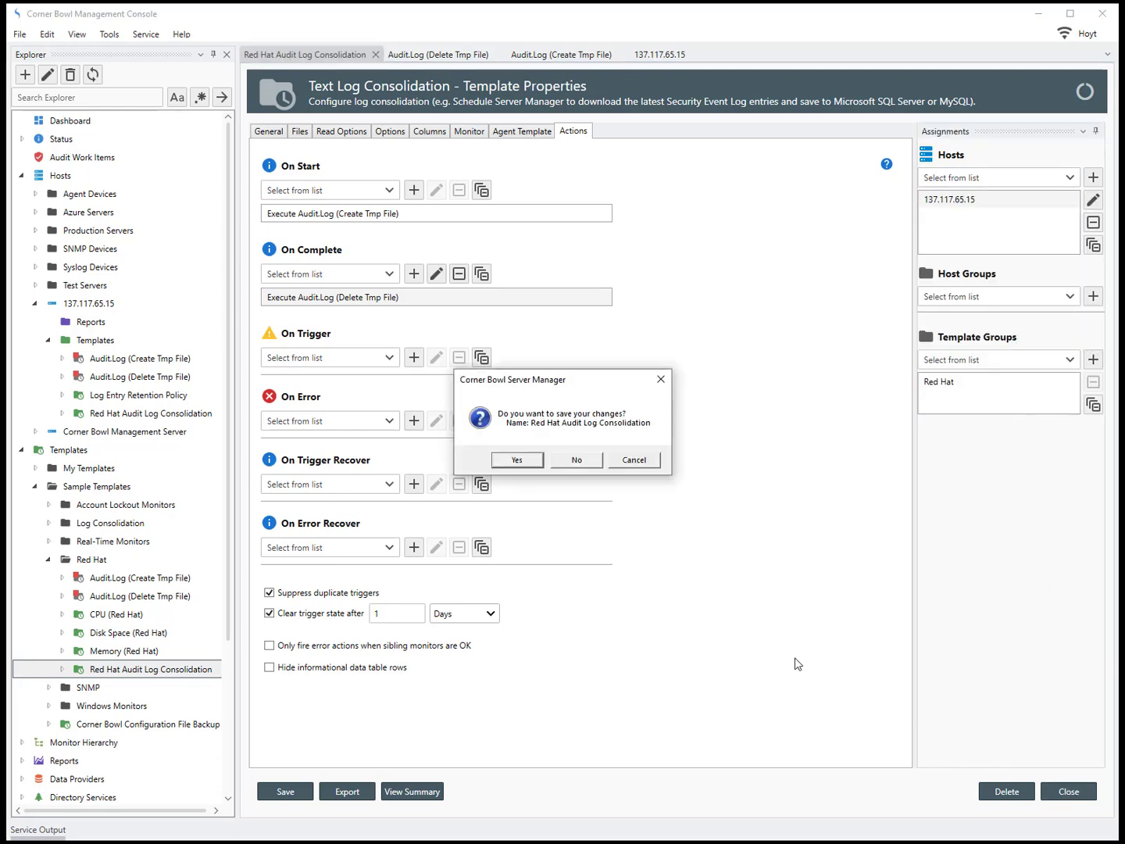
{"action": "left_click", "coordinate": [524, 462]}
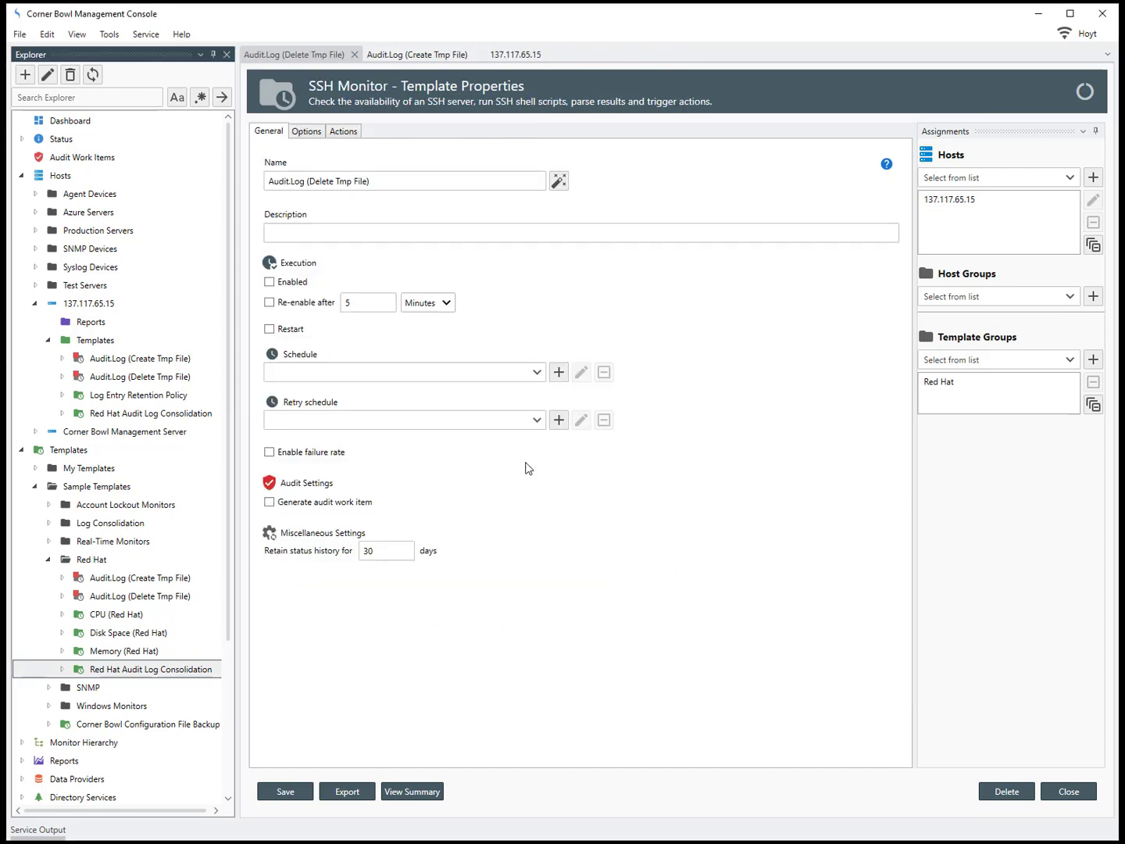
Step: Locate the Red Hat Audit Log Consolidation monitor under the host's templates
{"action": "left_click", "coordinate": [98, 306]}
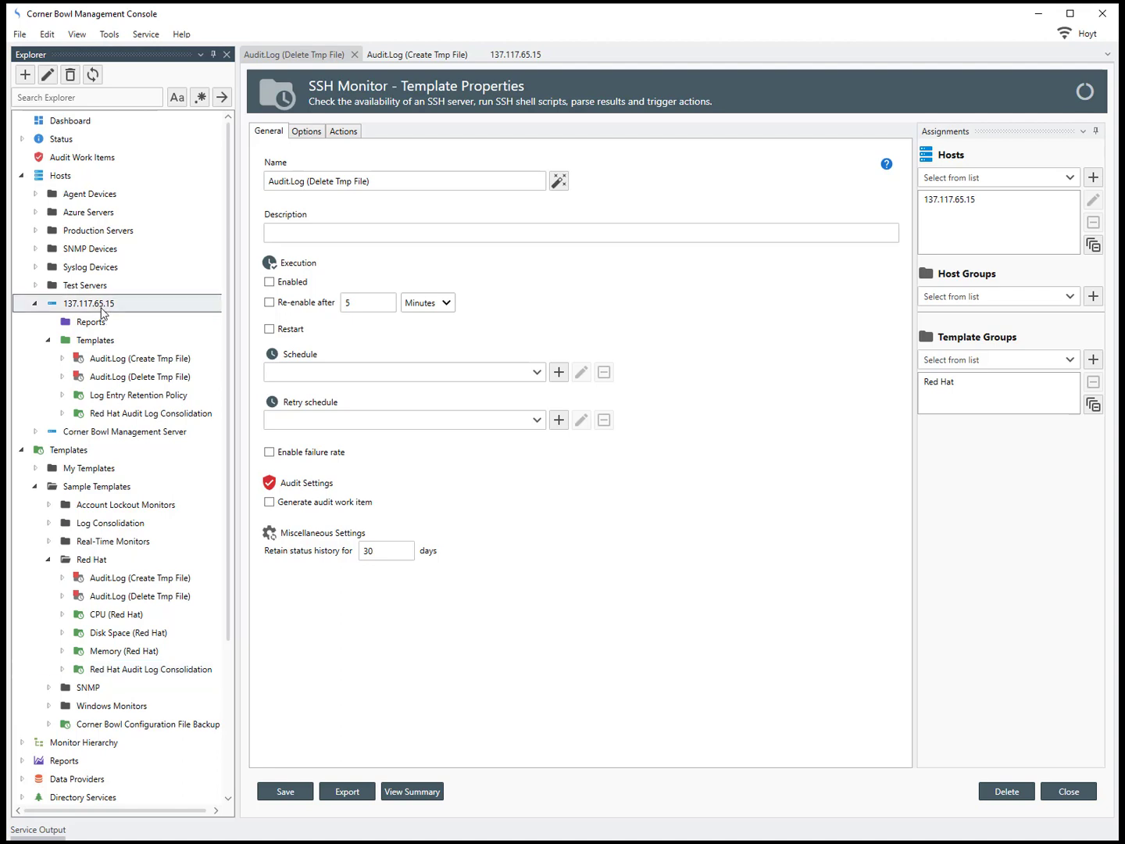
{"action": "left_click", "coordinate": [107, 345]}
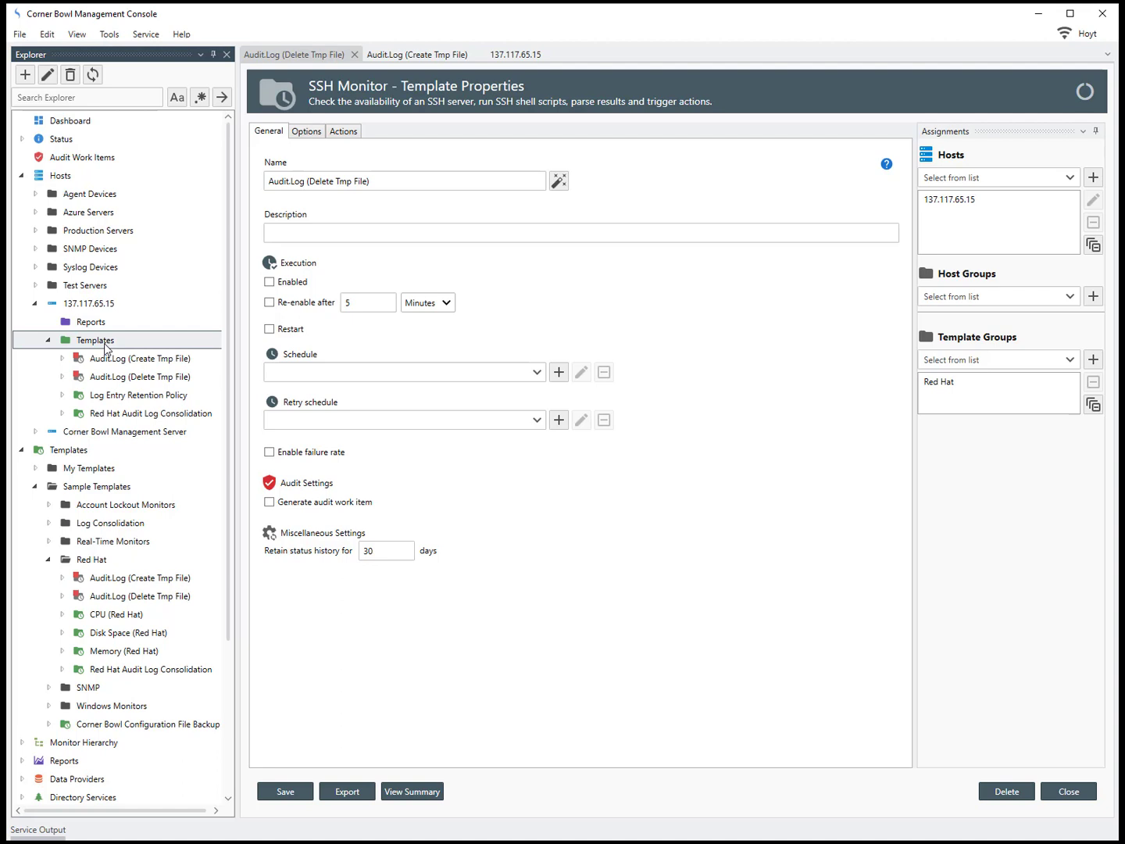
{"action": "left_click", "coordinate": [109, 414]}
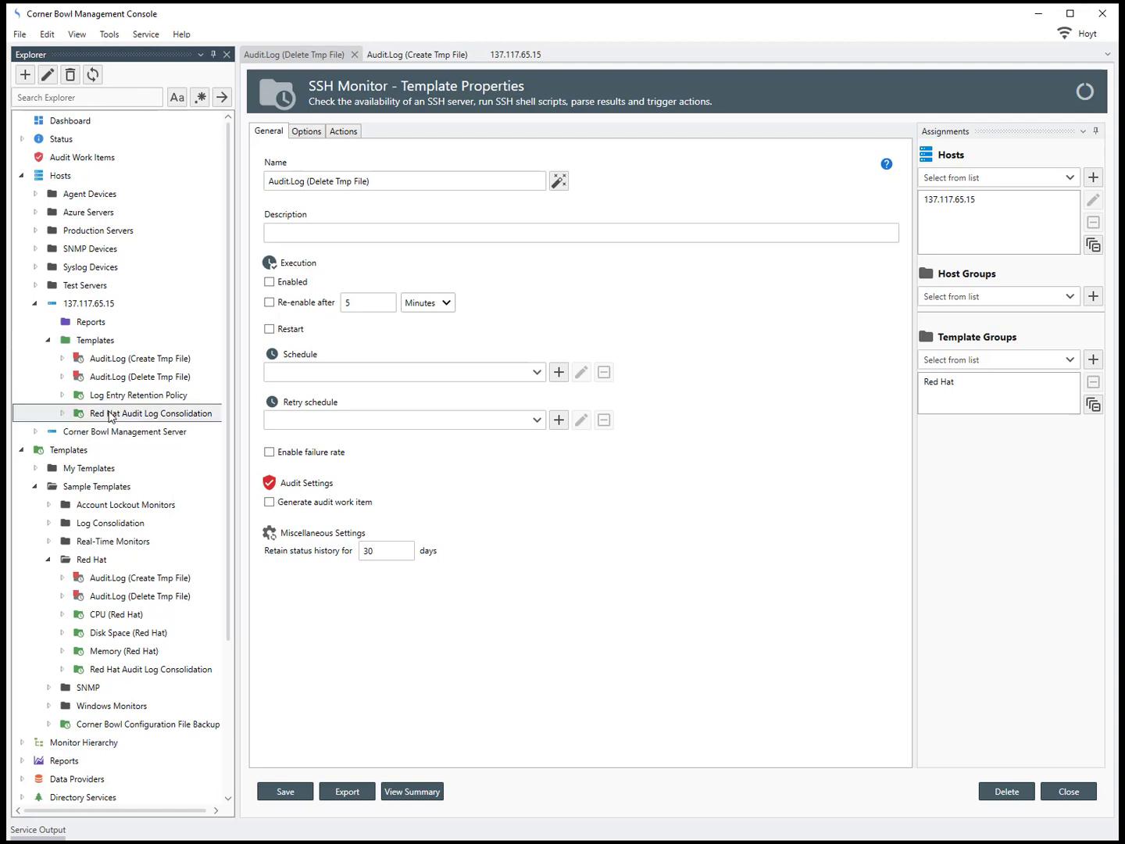
{"action": "right_click", "coordinate": [109, 416]}
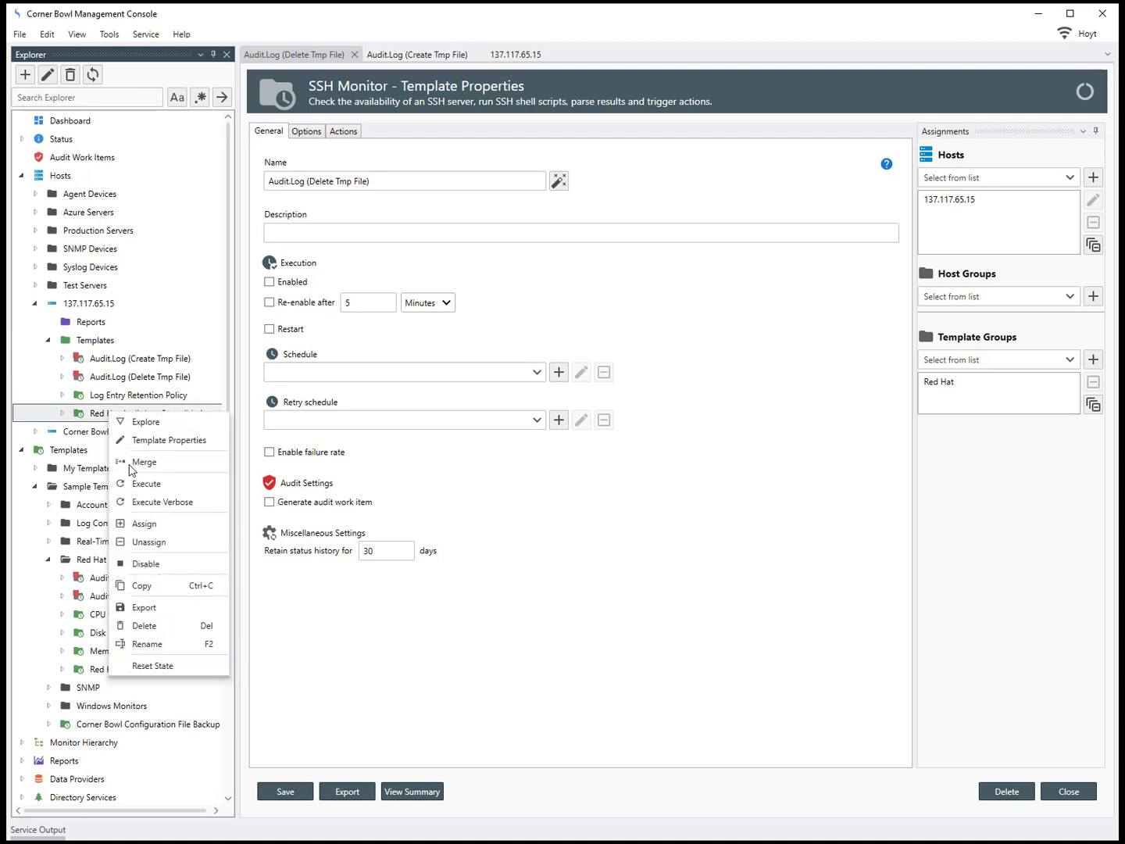
Step: Execute the Red Hat Audit Log Consolidation verbosely and check its 51,020 stored entries (6.52 MB)
{"action": "left_click", "coordinate": [142, 504]}
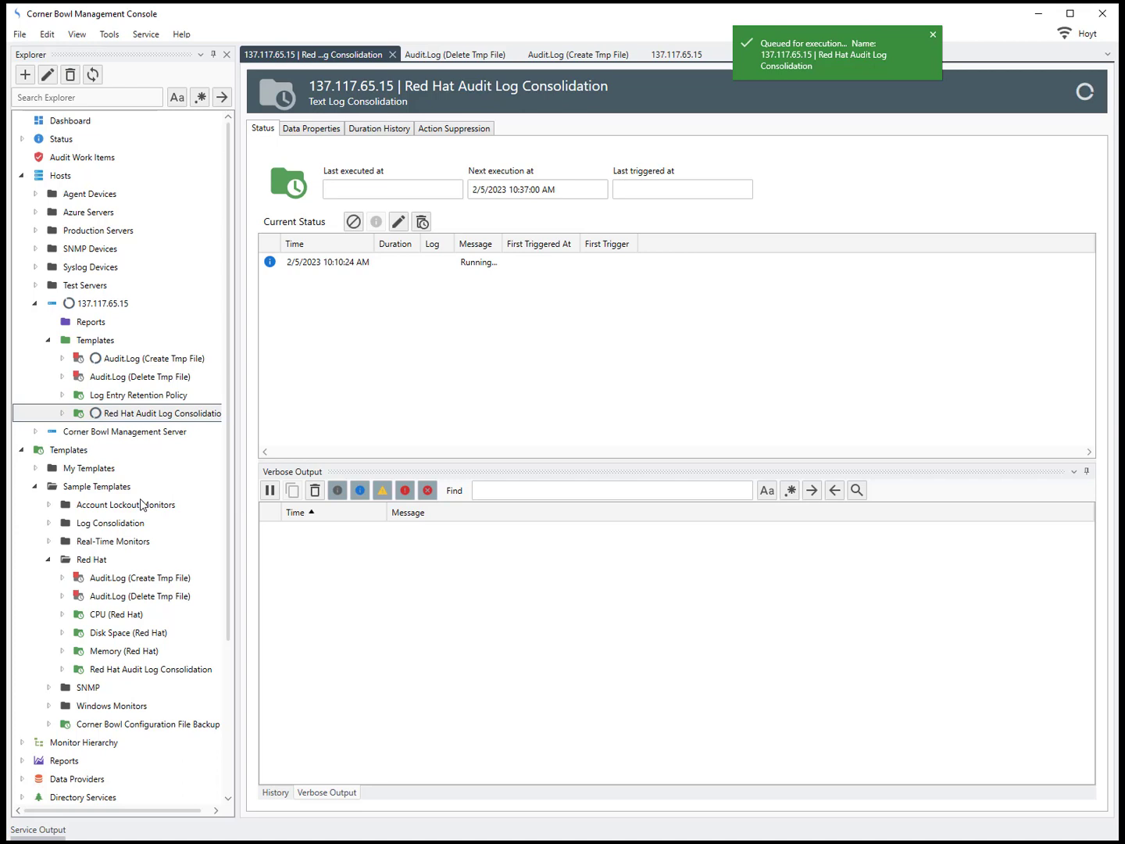
{"action": "left_click", "coordinate": [327, 790]}
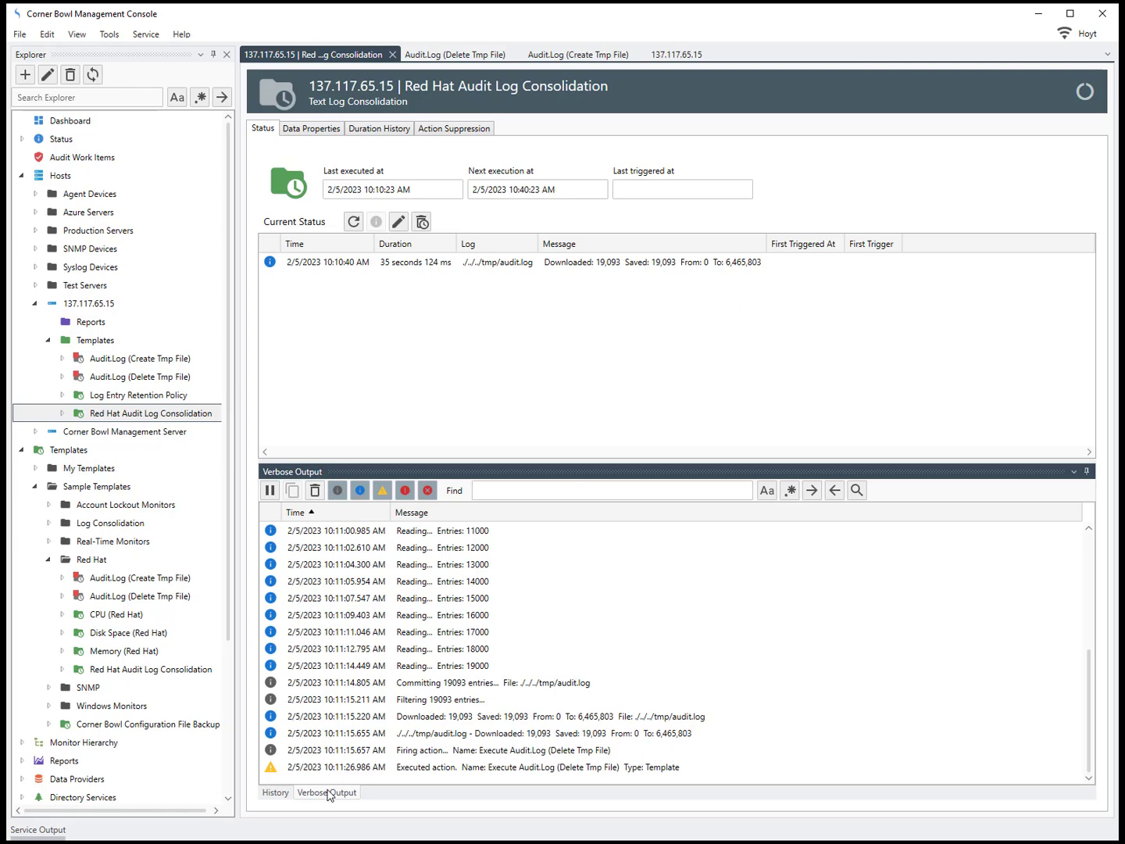
{"action": "left_click", "coordinate": [315, 133]}
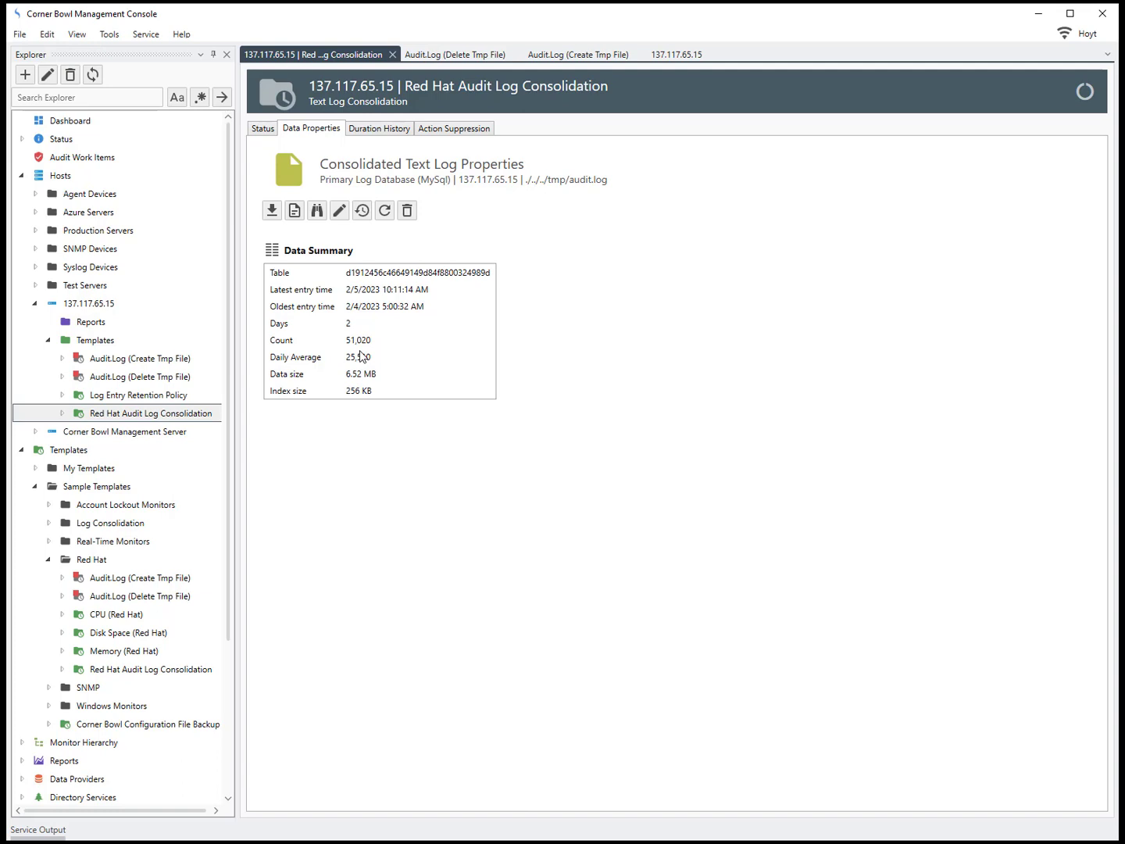
Step: Open the Consolidated Text Log Viewer and expand root's 6 records, selecting the first
{"action": "left_click", "coordinate": [294, 211]}
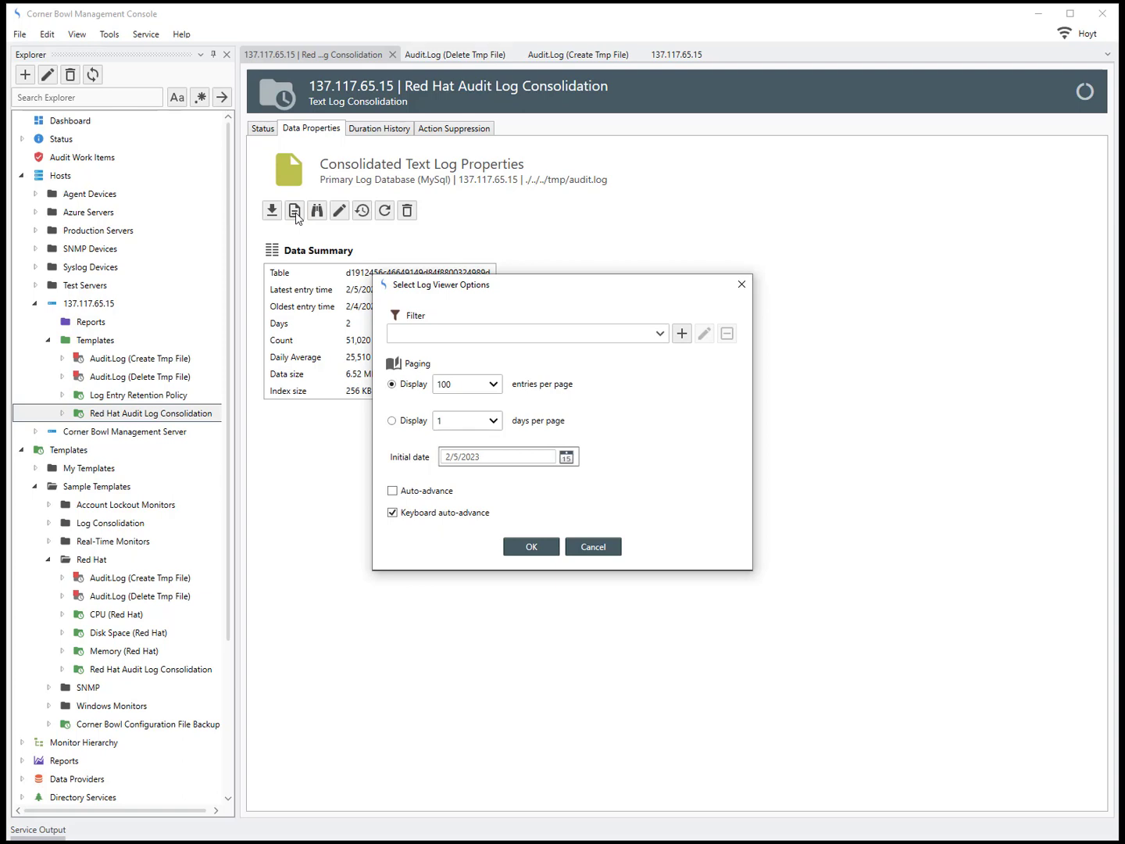
{"action": "left_click", "coordinate": [514, 545]}
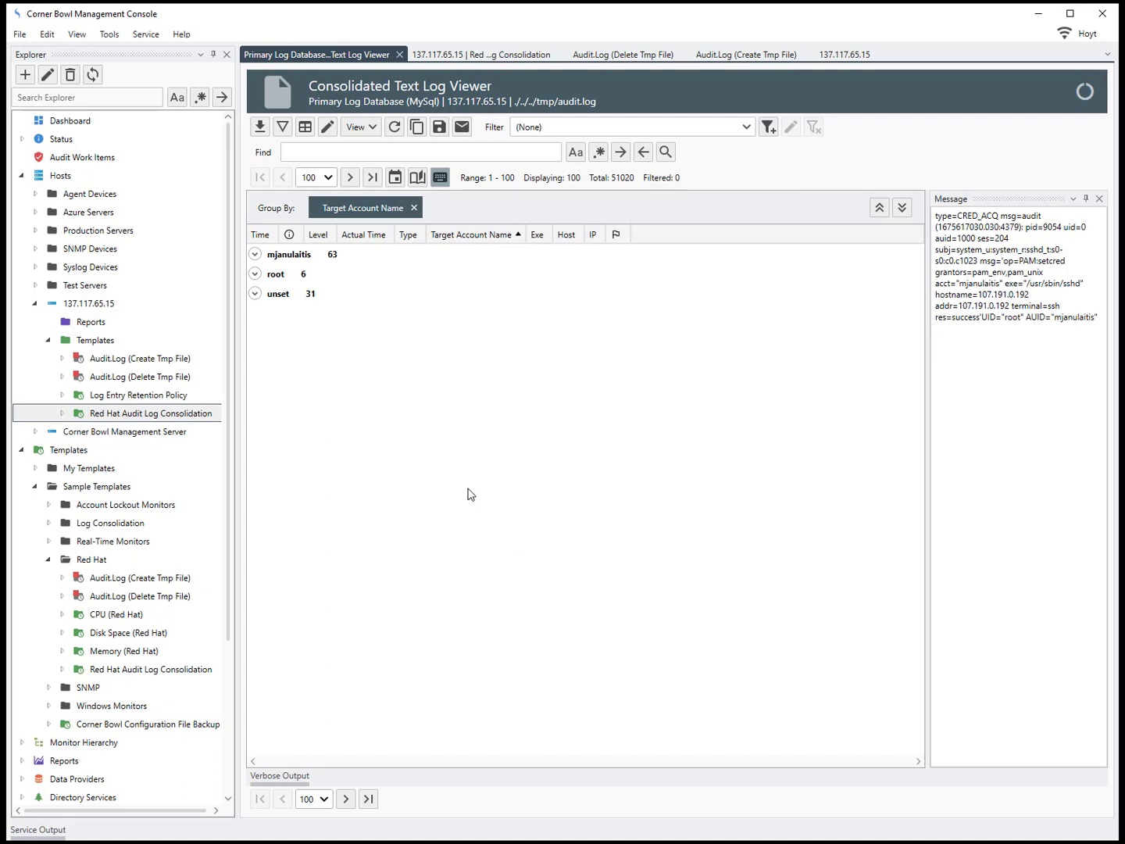
{"action": "left_click", "coordinate": [255, 274]}
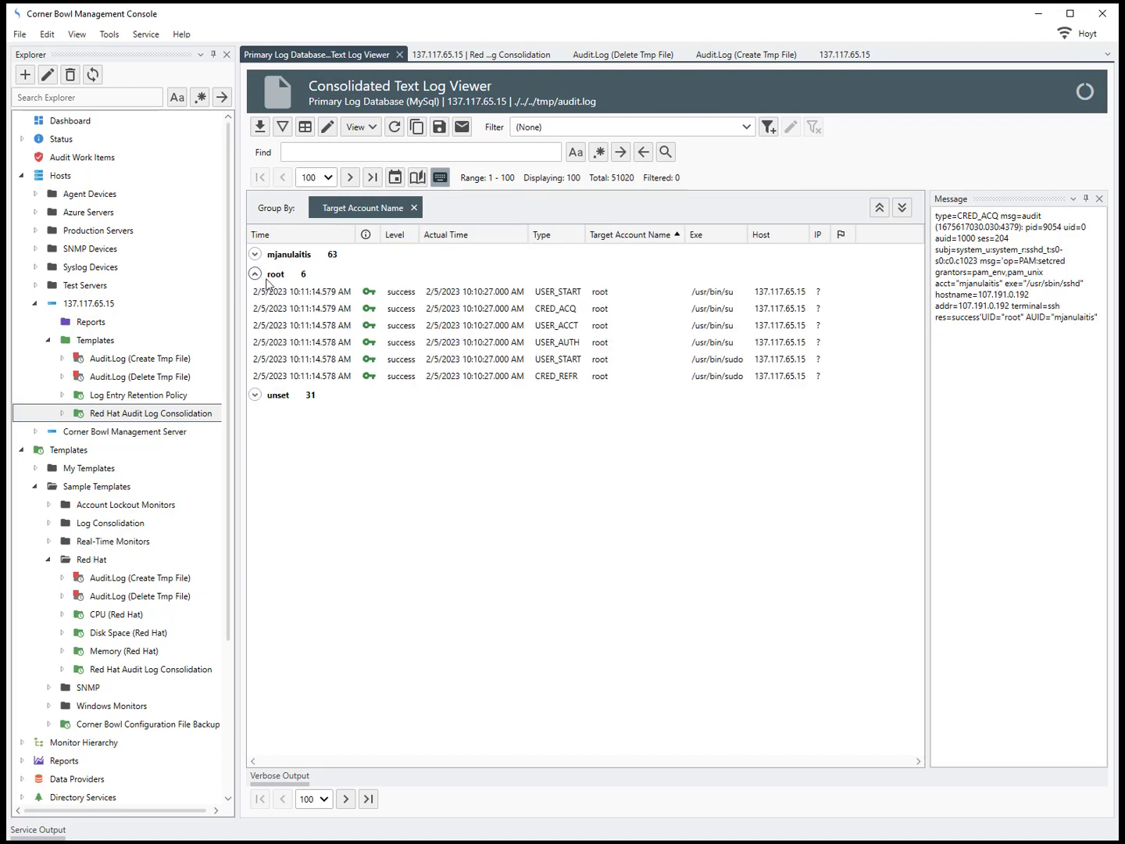
{"action": "left_click", "coordinate": [309, 298]}
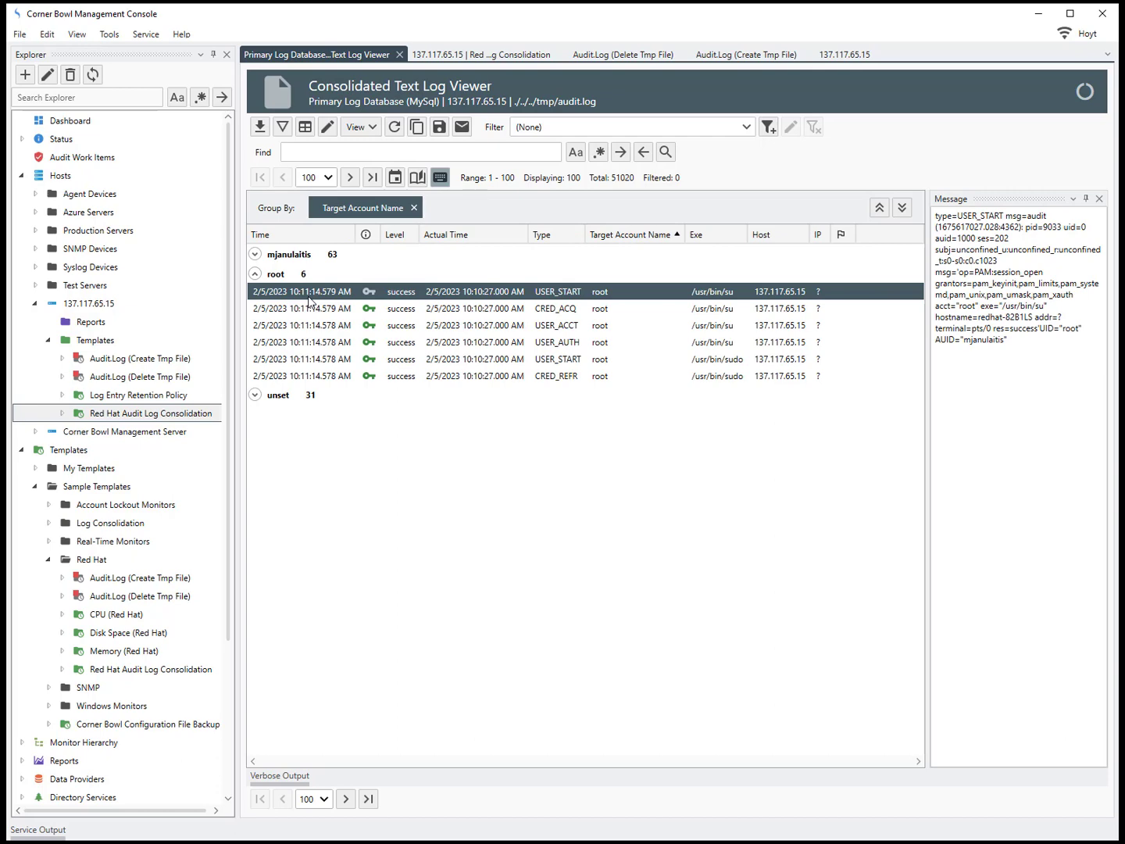